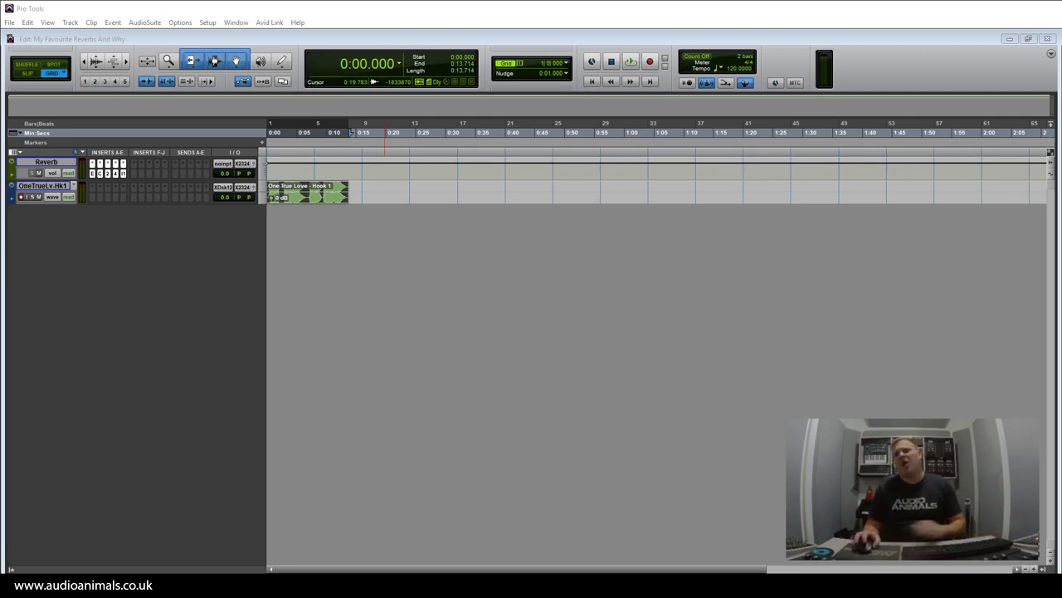
Step: Centre the EW Spaces II window and open its preset browser
{"action": "left_click_drag", "start_coordinate": [1054, 307], "coordinate": [579, 249]}
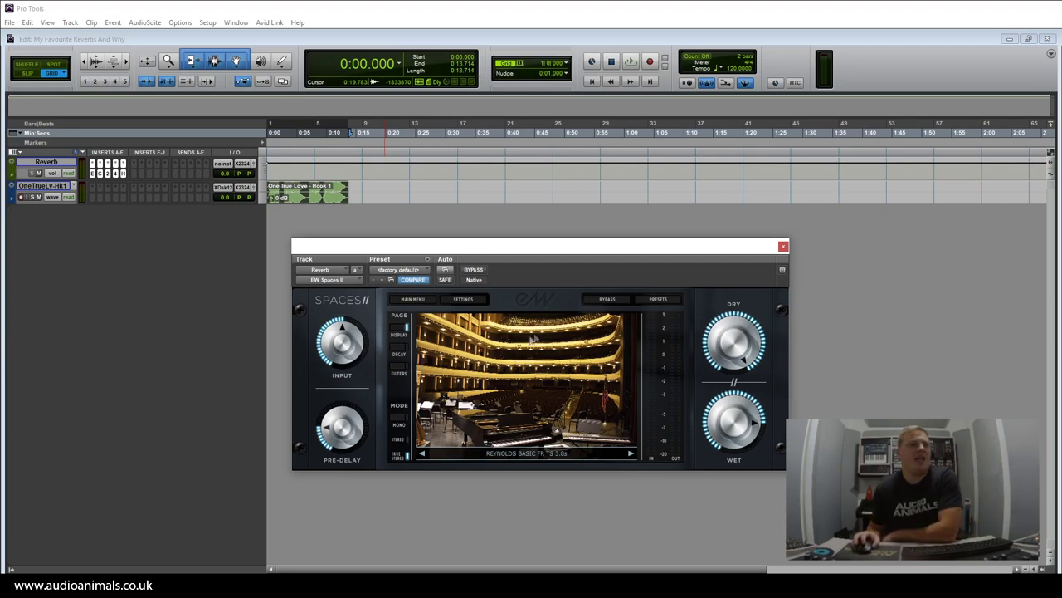
{"action": "left_click_drag", "start_coordinate": [570, 246], "coordinate": [565, 234]}
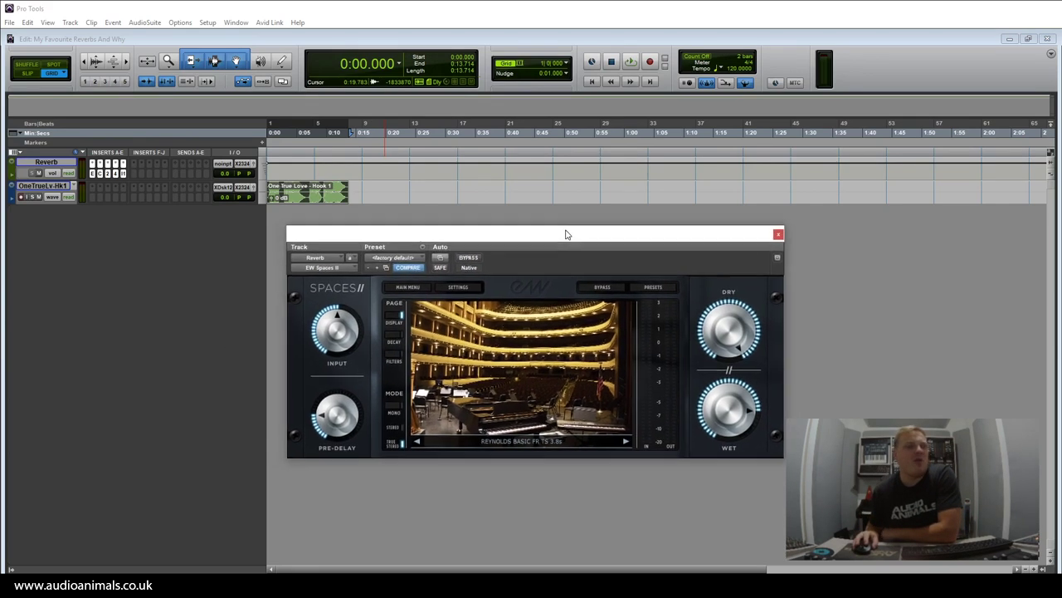
{"action": "left_click", "coordinate": [658, 289]}
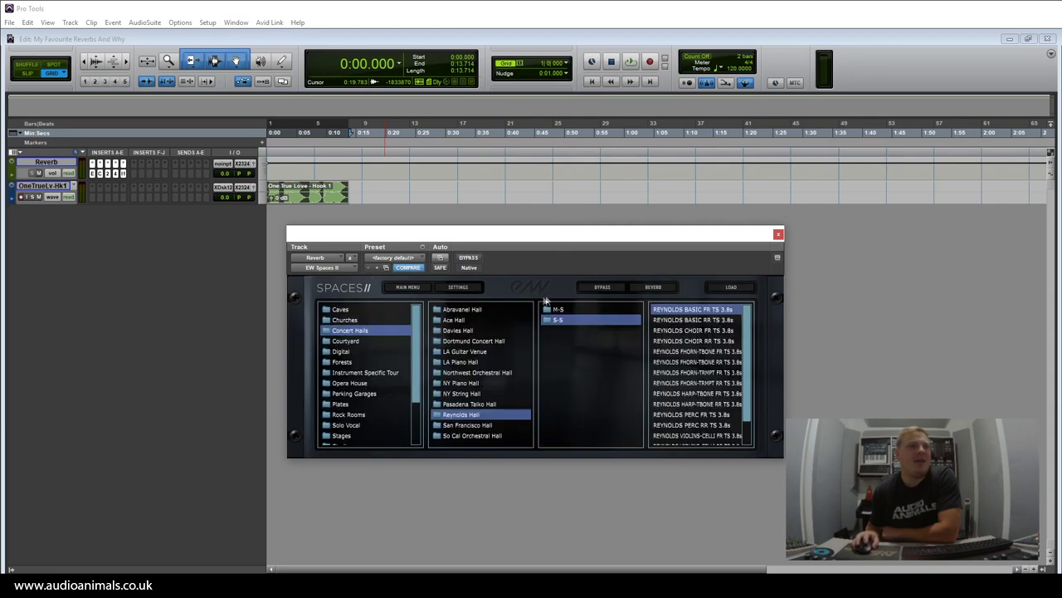
{"action": "left_click_drag", "start_coordinate": [419, 331], "coordinate": [420, 392]}
{"action": "scroll", "coordinate": [359, 426], "scroll_direction": "up", "scroll_amount": 3}
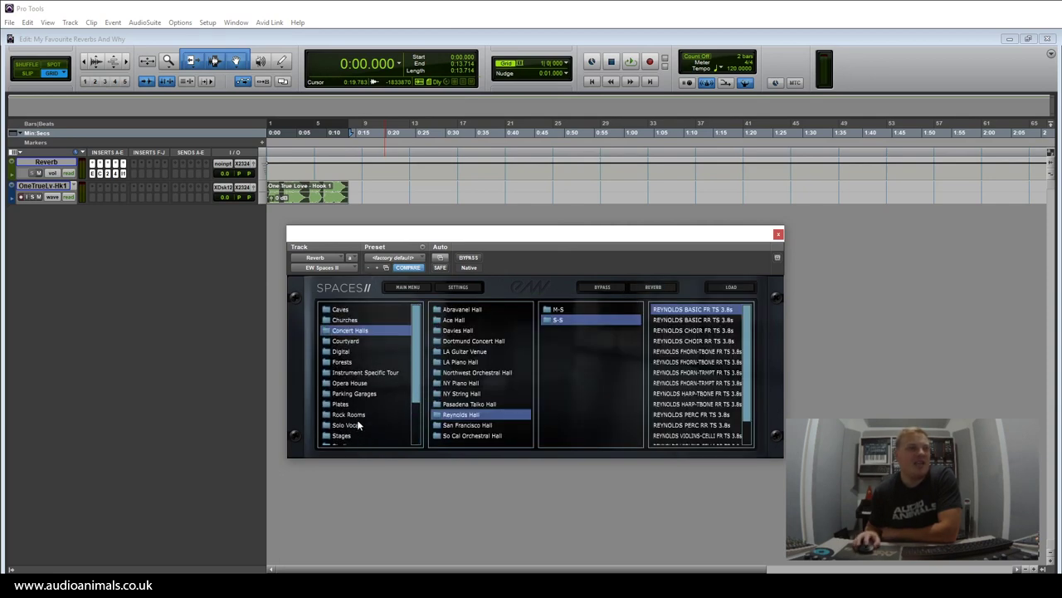
Step: Browse the Opera House, Churches, Courtyard and Caves categories, then move the window off screen
{"action": "left_click", "coordinate": [353, 383]}
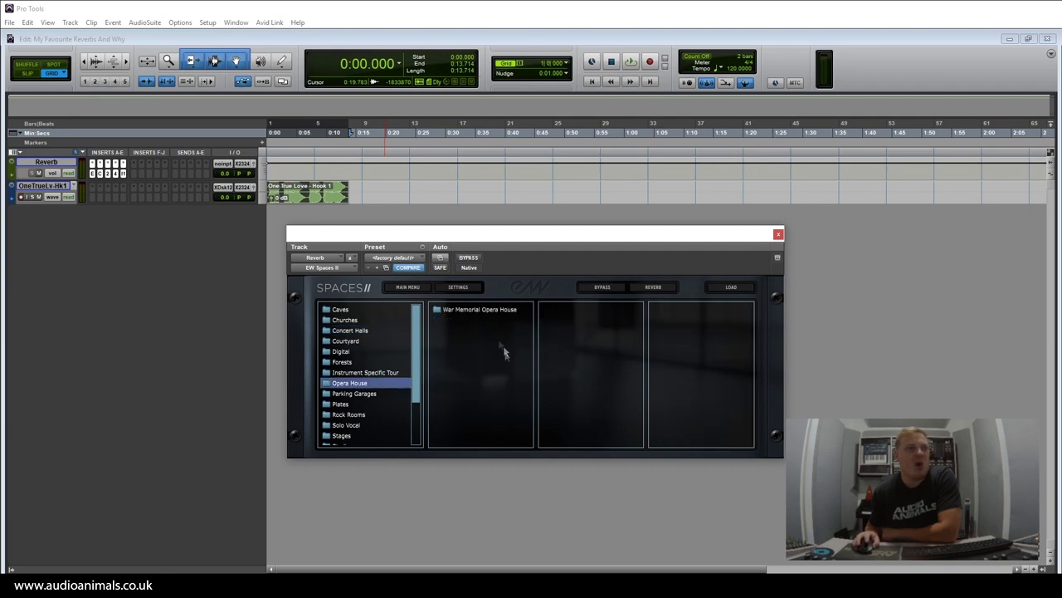
{"action": "left_click", "coordinate": [352, 321]}
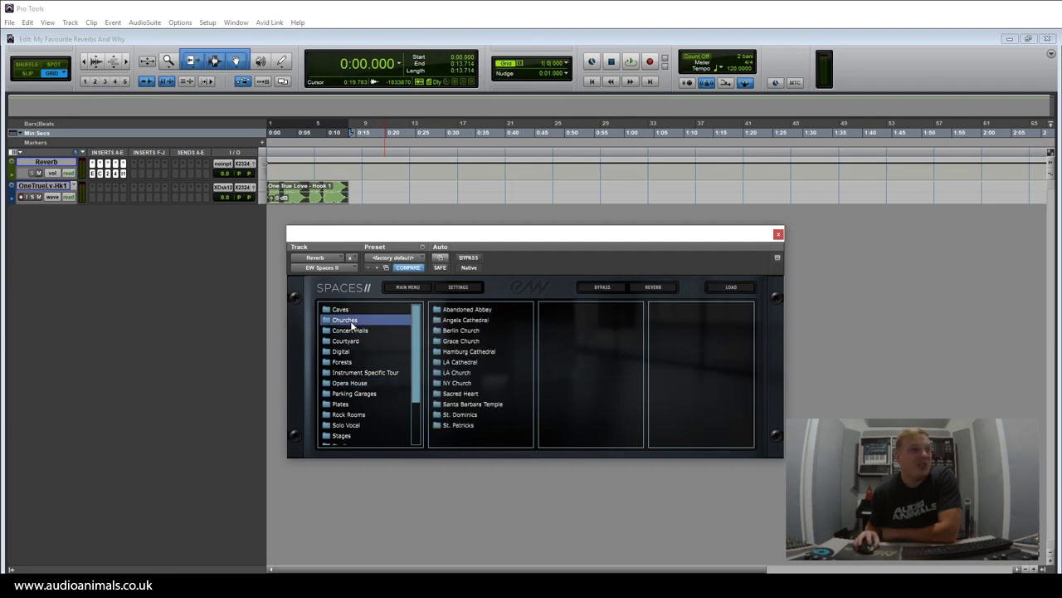
{"action": "left_click", "coordinate": [351, 341]}
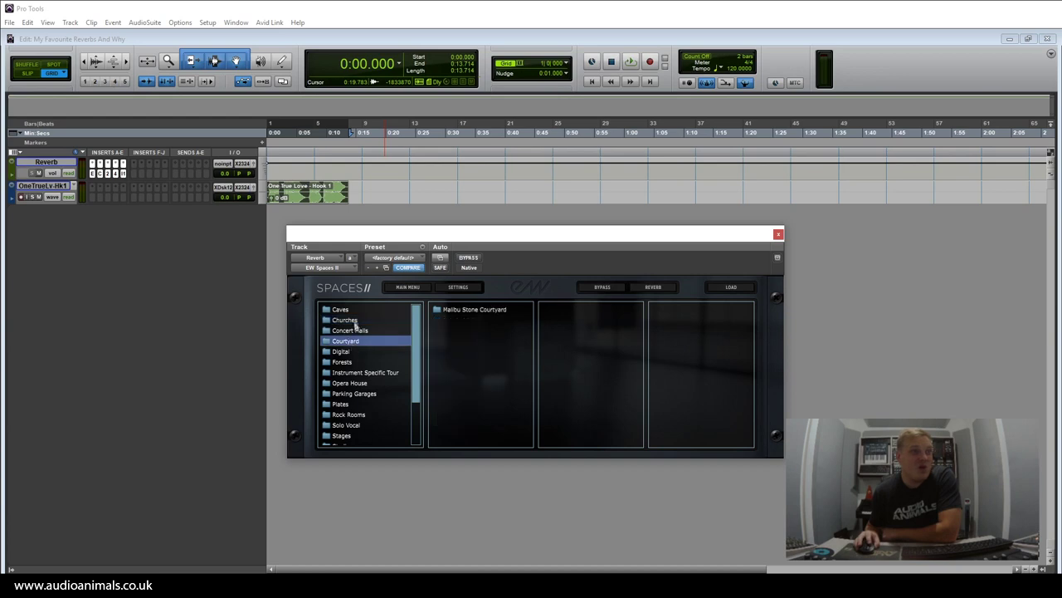
{"action": "left_click", "coordinate": [348, 311]}
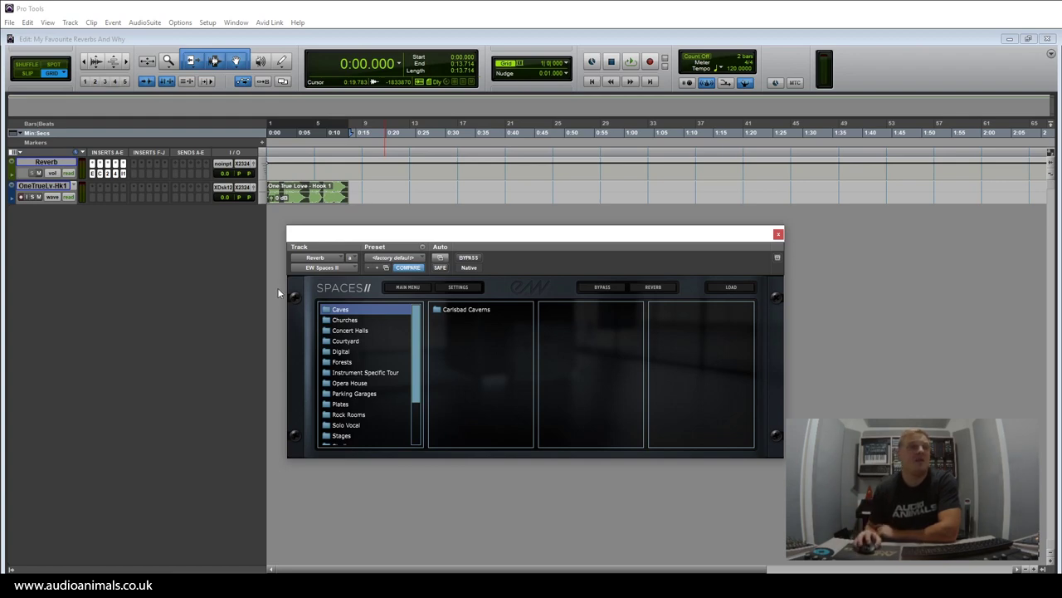
{"action": "left_click_drag", "start_coordinate": [419, 240], "coordinate": [1061, 315]}
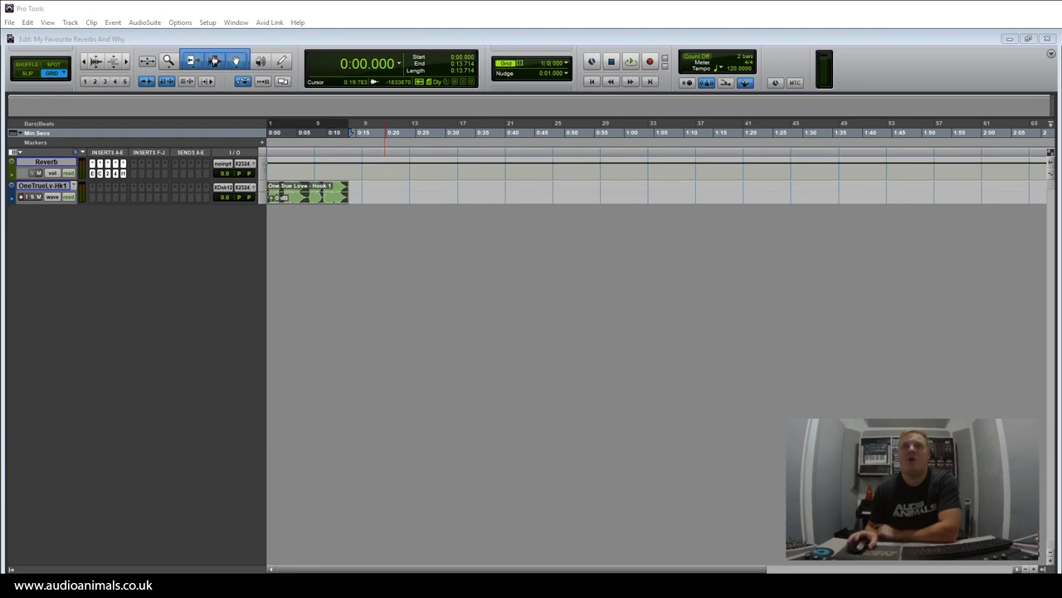
Step: Place the Lexicon 224 and 480L windows side by side, then close the 480L
{"action": "left_click_drag", "start_coordinate": [1061, 91], "coordinate": [425, 156]}
{"action": "left_click_drag", "start_coordinate": [1061, 79], "coordinate": [718, 135]}
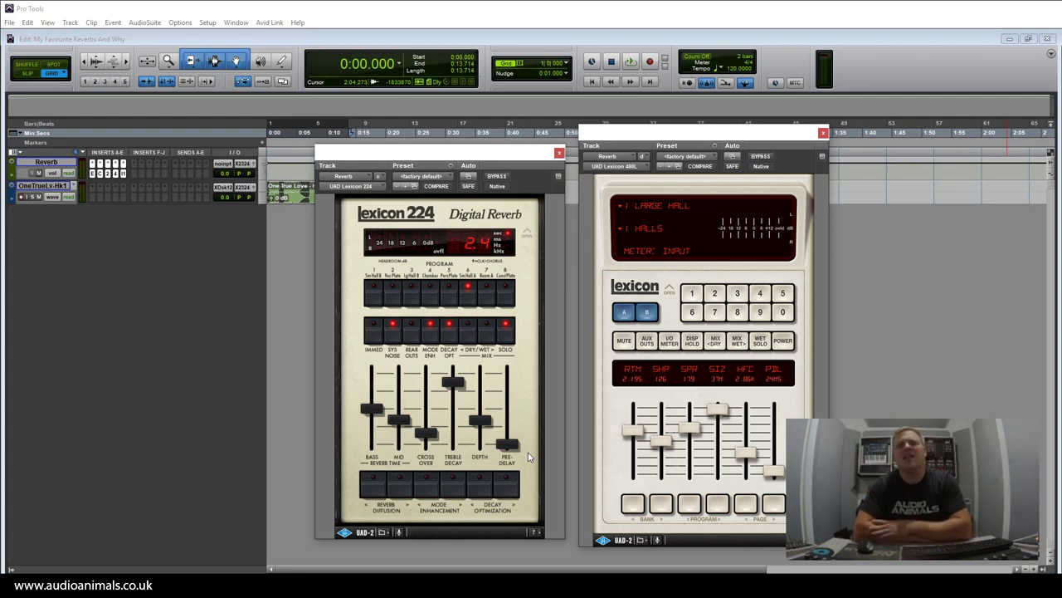
{"action": "left_click_drag", "start_coordinate": [747, 133], "coordinate": [774, 128]}
{"action": "left_click", "coordinate": [849, 128]}
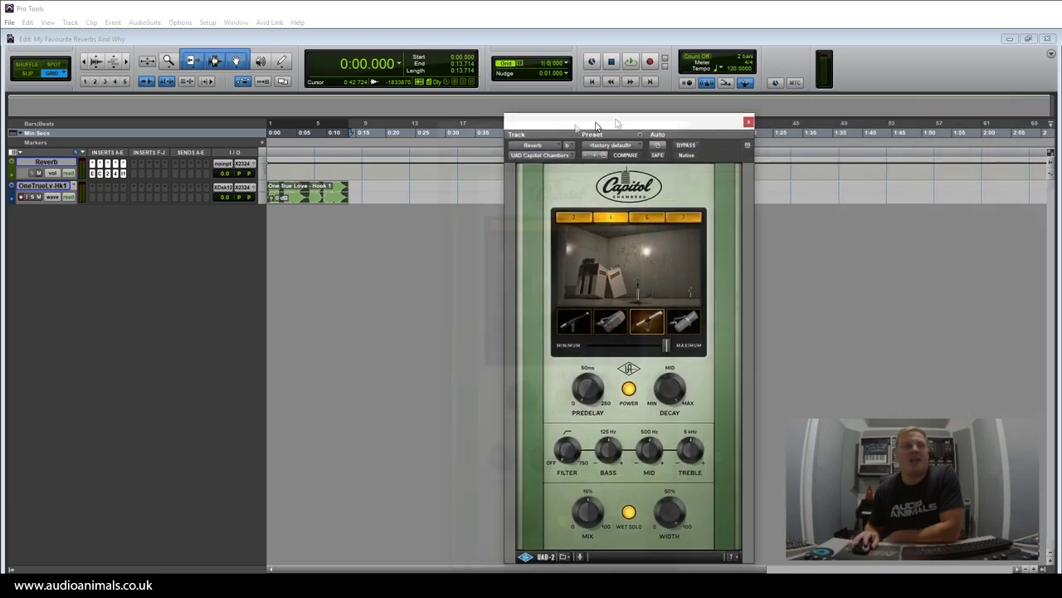
Step: Position the Capitol Chambers window and audition mics 1 through 4
{"action": "left_click_drag", "start_coordinate": [641, 116], "coordinate": [535, 95]}
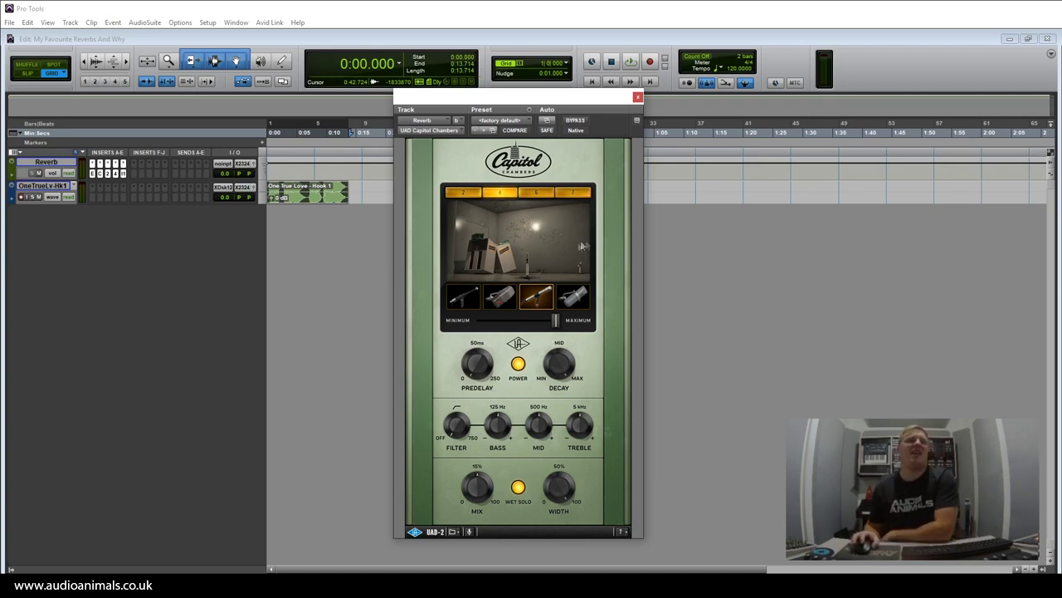
{"action": "left_click", "coordinate": [471, 301]}
{"action": "left_click", "coordinate": [500, 298]}
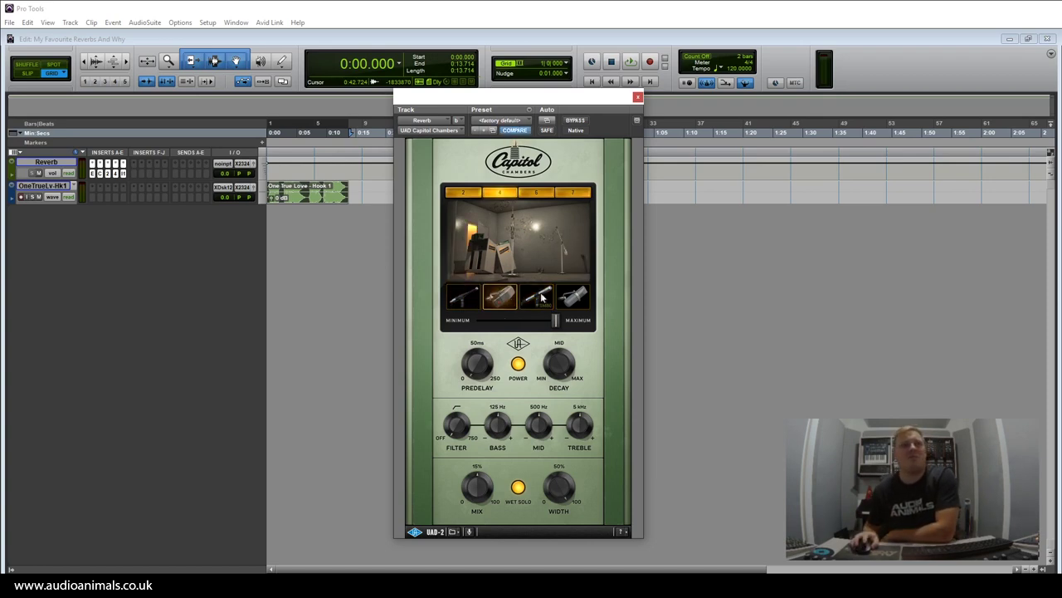
{"action": "left_click", "coordinate": [537, 297]}
{"action": "left_click", "coordinate": [575, 303]}
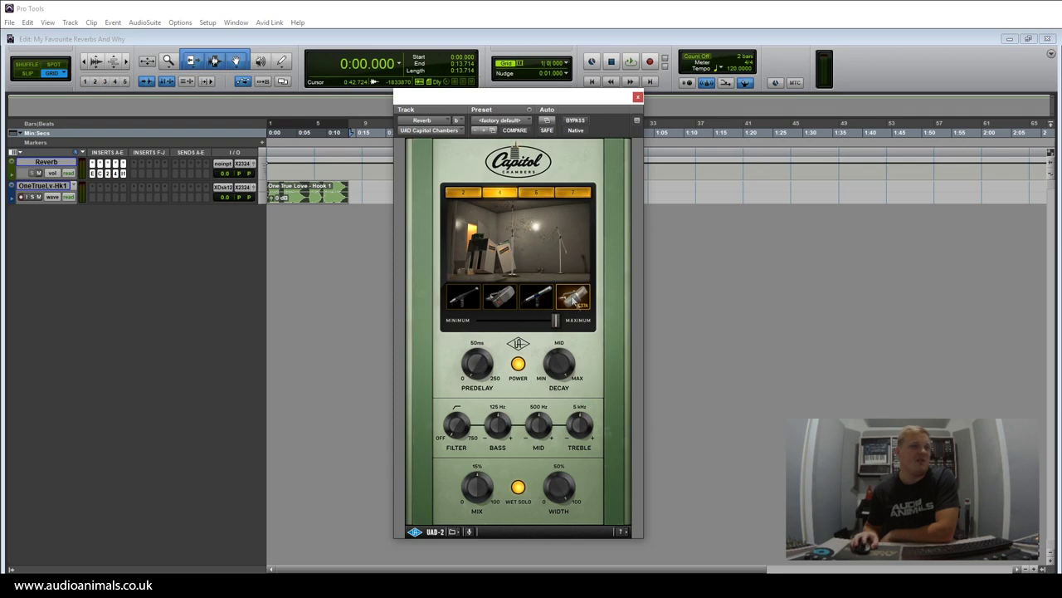
Step: Try chambers 7, 6, 4 and 2, then cycle mics on chamber 2 ending on mic 4, and close the plugin
{"action": "left_click", "coordinate": [575, 194]}
{"action": "left_click", "coordinate": [538, 195]}
{"action": "left_click", "coordinate": [501, 195]}
{"action": "left_click", "coordinate": [464, 194]}
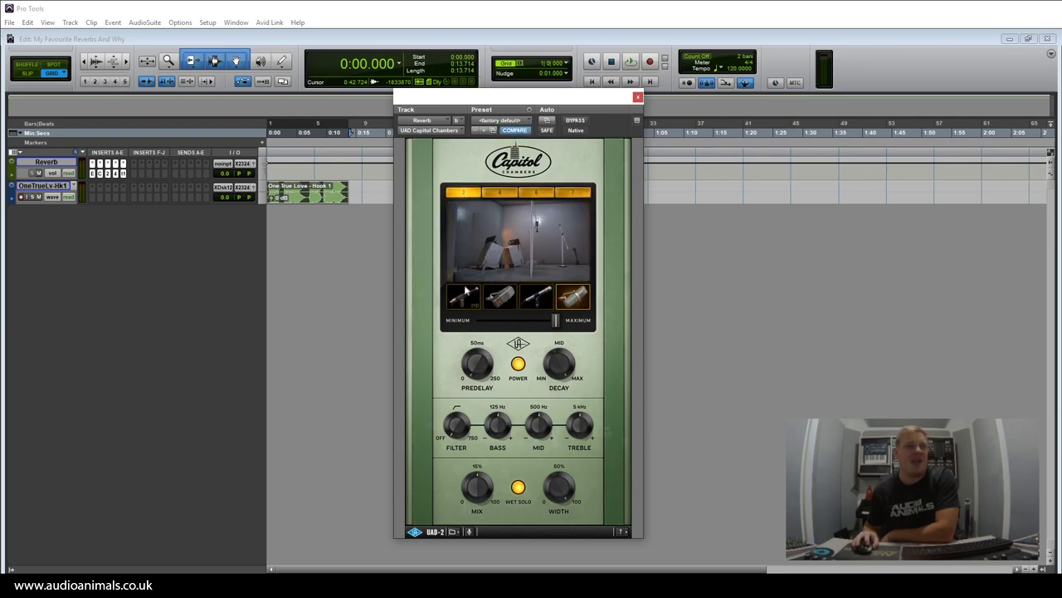
{"action": "left_click", "coordinate": [464, 297]}
{"action": "left_click", "coordinate": [500, 297]}
{"action": "left_click", "coordinate": [537, 298]}
{"action": "left_click", "coordinate": [569, 298]}
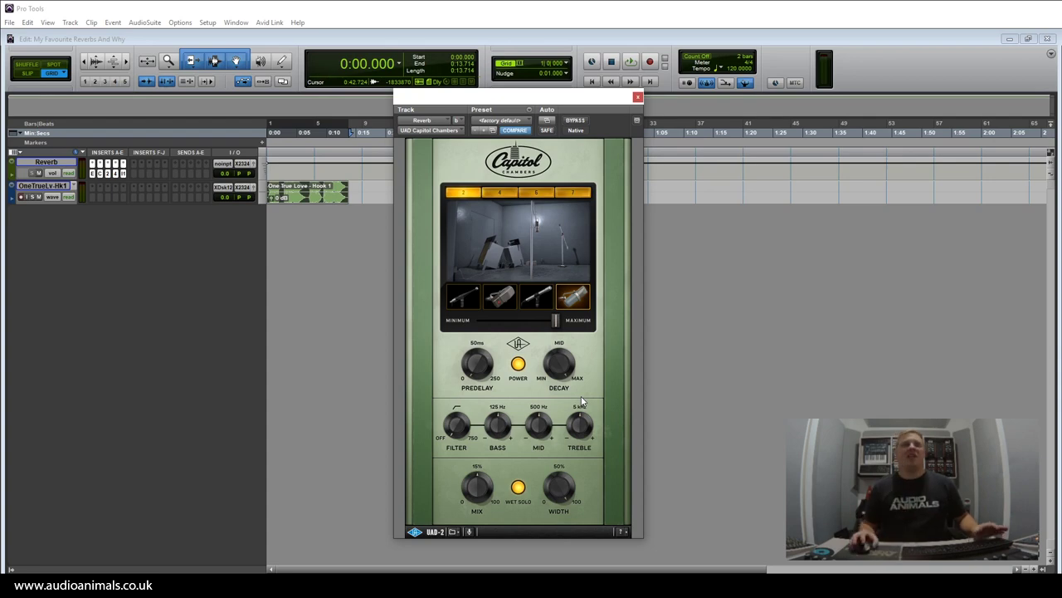
{"action": "left_click", "coordinate": [637, 98]}
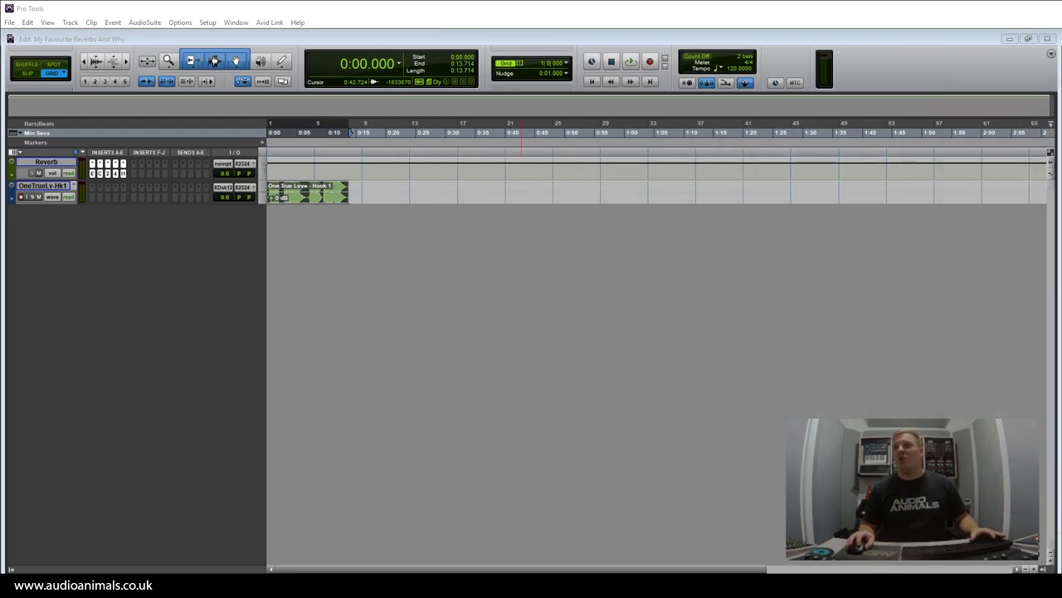
Step: Position the Waves IR-1 window and view its Load/Import IR options without loading anything
{"action": "left_click_drag", "start_coordinate": [642, 169], "coordinate": [541, 234]}
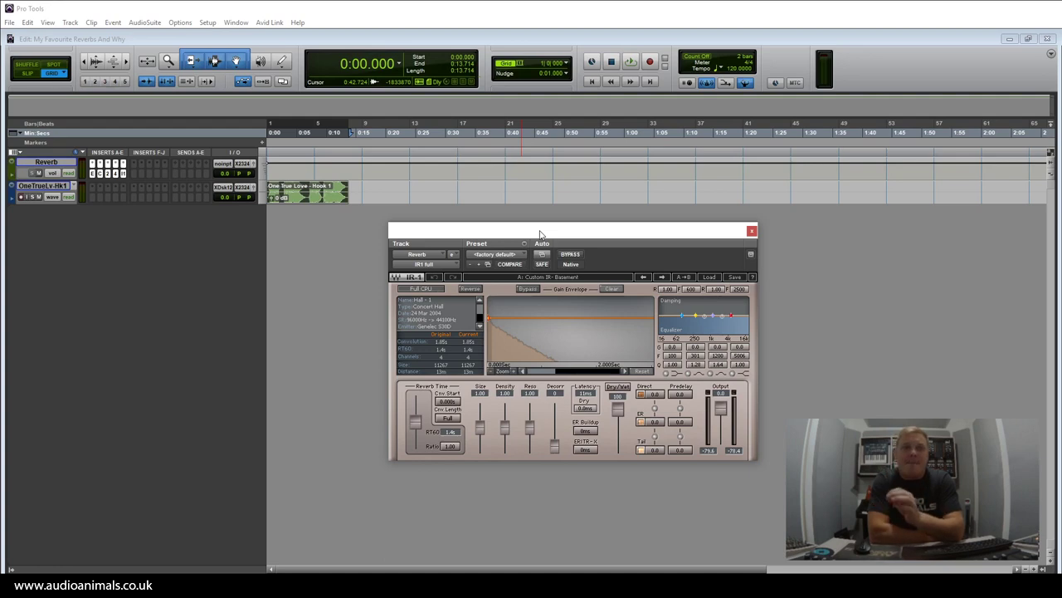
{"action": "left_click", "coordinate": [713, 276]}
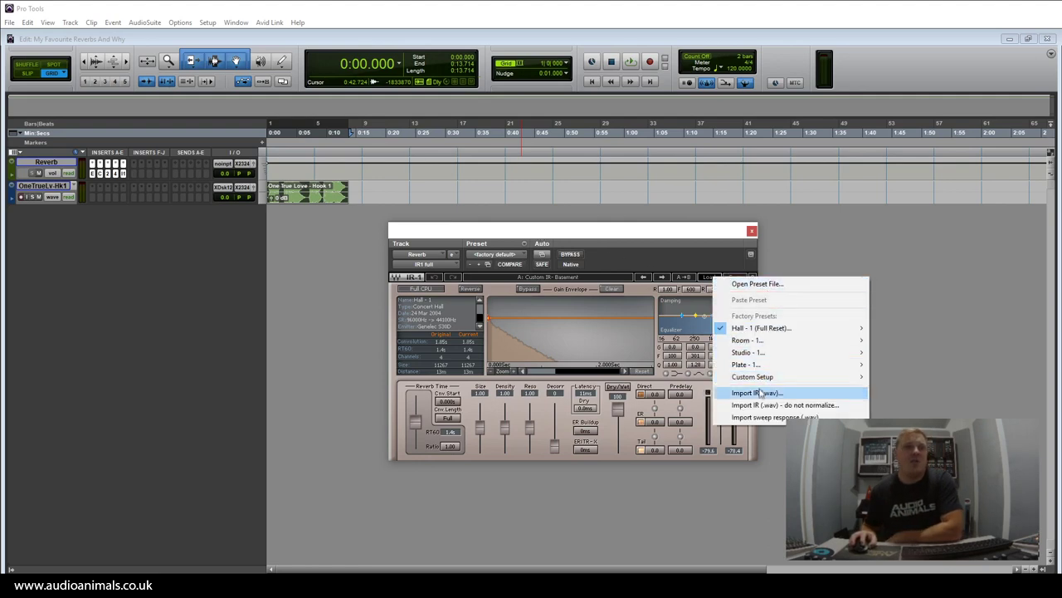
{"action": "left_click", "coordinate": [656, 239]}
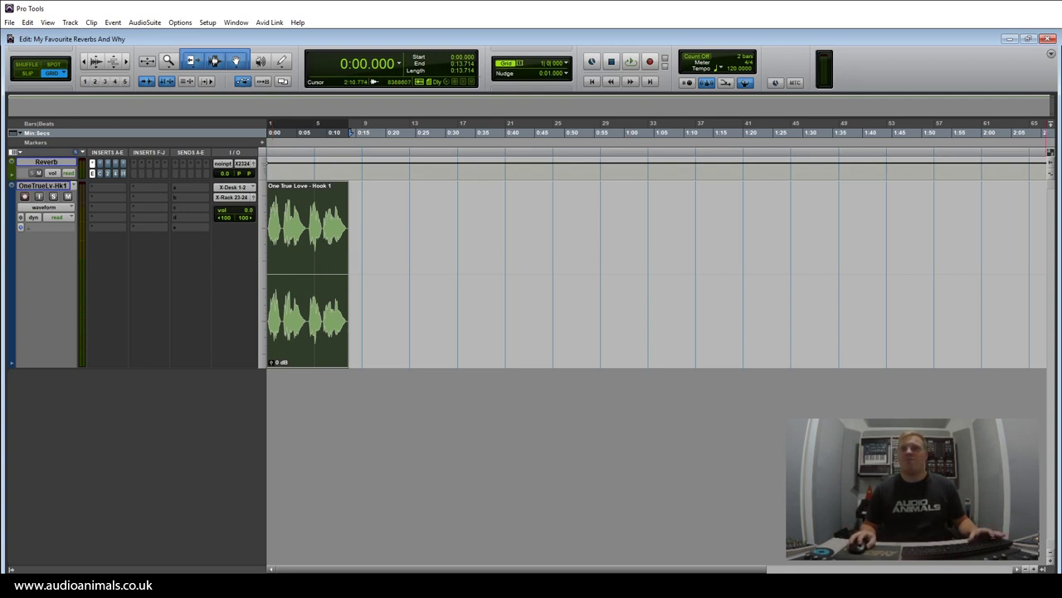
Step: Centre Spaces II, start playback and load Vocal Ambient > Carlsbad Caverns C TS FR 5.6s
{"action": "left_click_drag", "start_coordinate": [889, 307], "coordinate": [583, 260]}
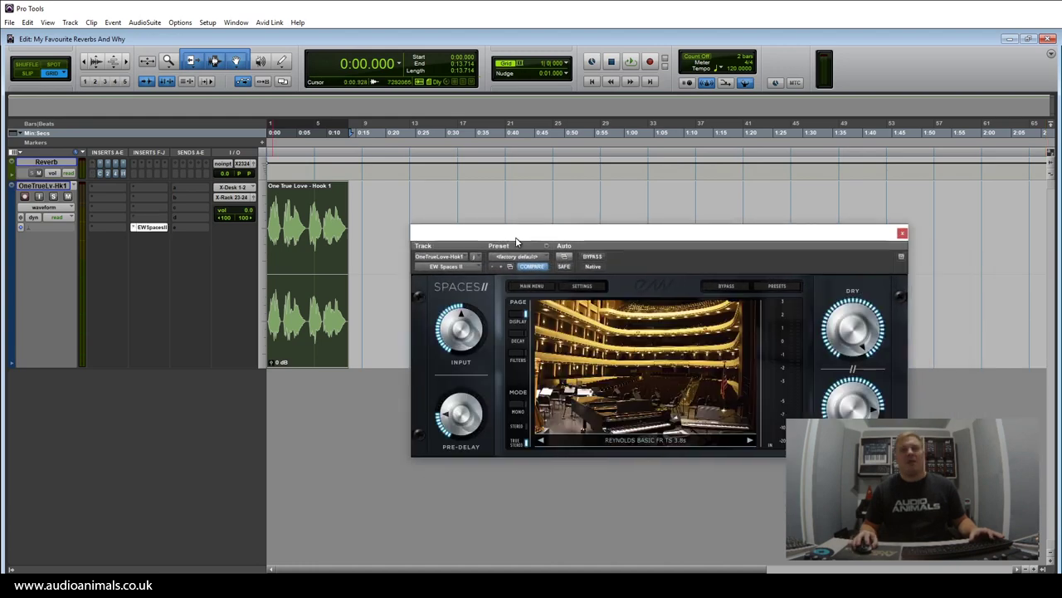
{"action": "left_click_drag", "start_coordinate": [516, 241], "coordinate": [515, 241]}
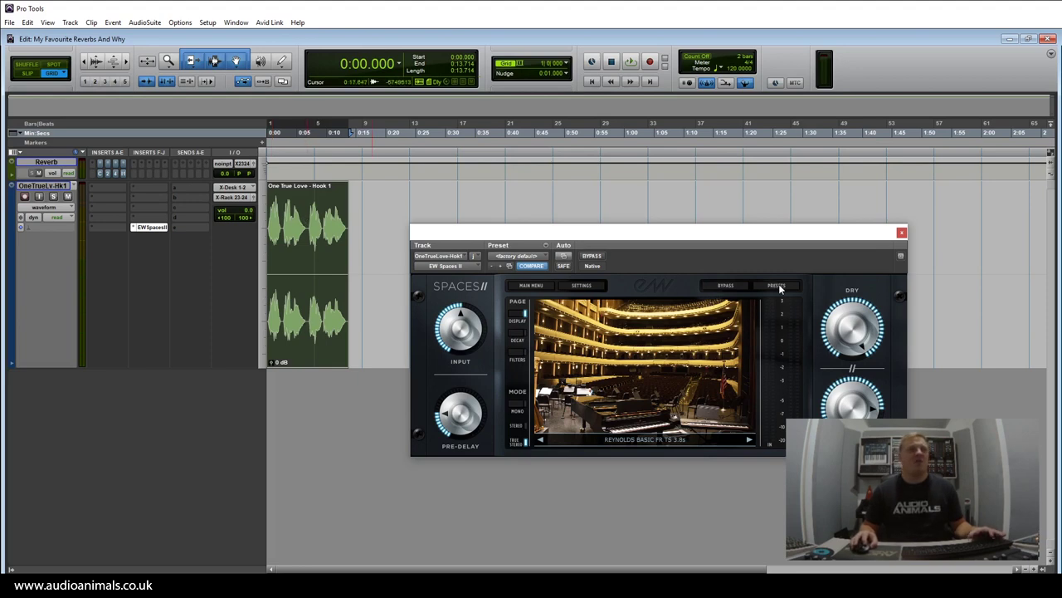
{"action": "key", "text": "space"}
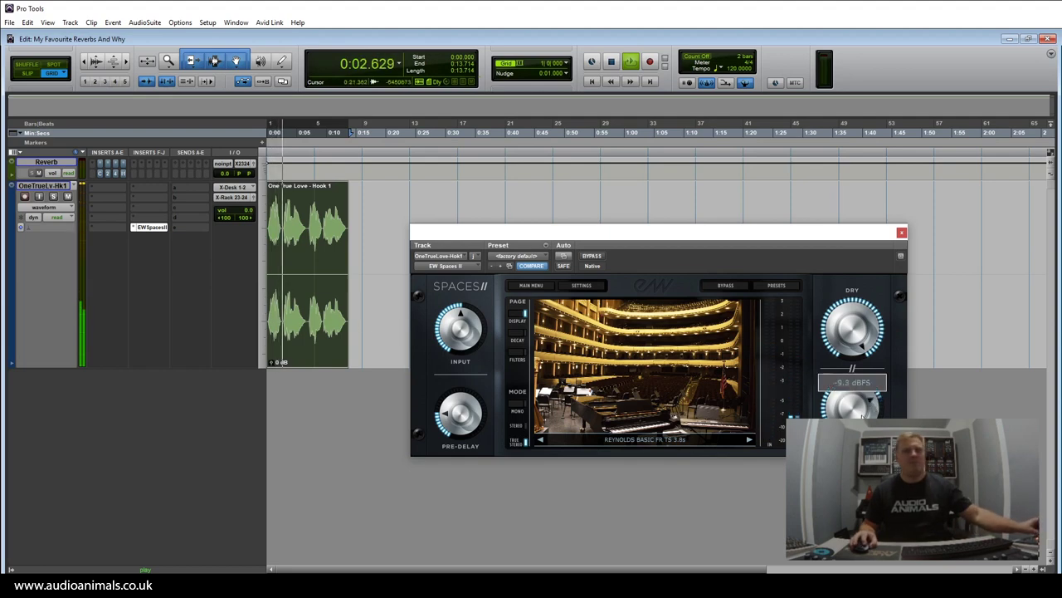
{"action": "left_click", "coordinate": [786, 284]}
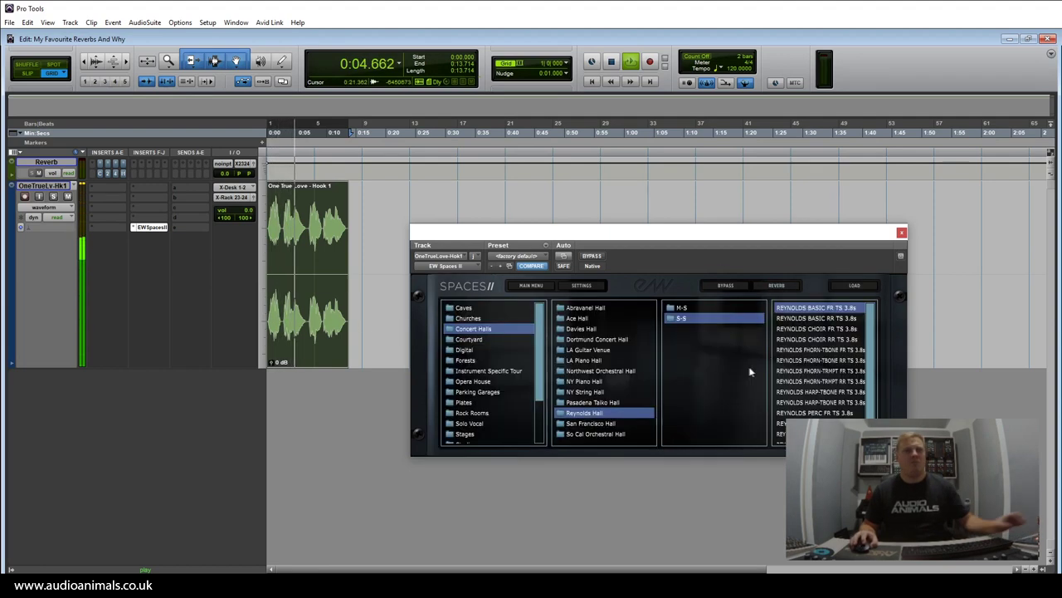
{"action": "left_click", "coordinate": [488, 370]}
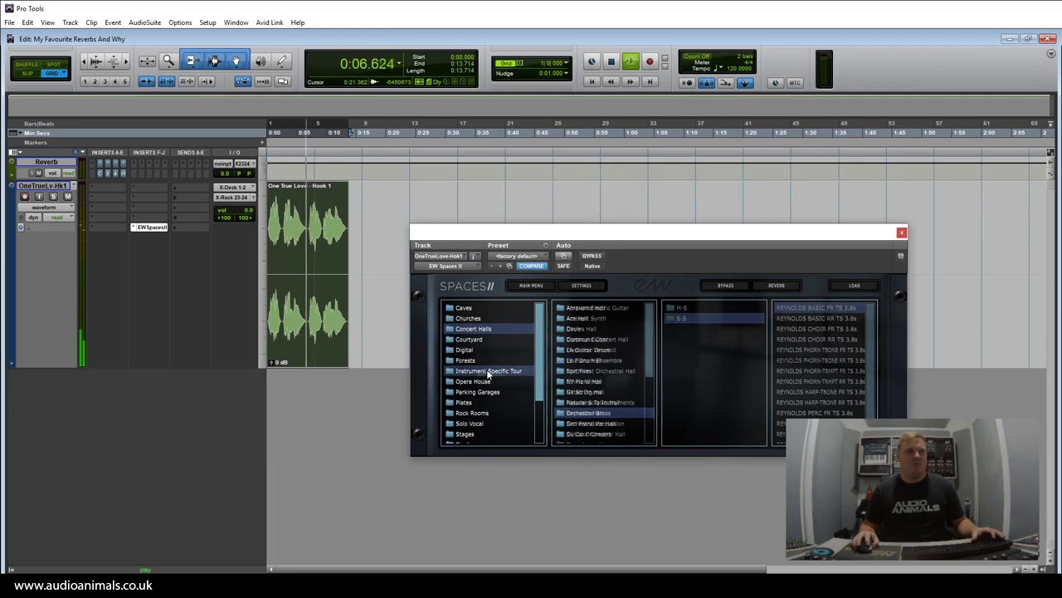
{"action": "scroll", "coordinate": [601, 382], "scroll_direction": "down", "scroll_amount": 5}
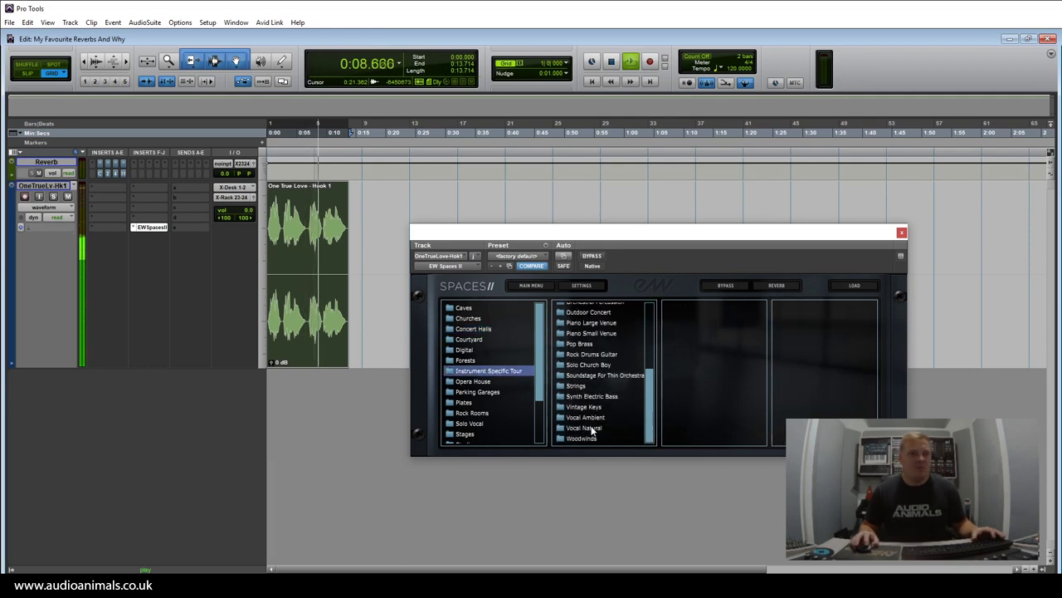
{"action": "left_click", "coordinate": [585, 417]}
{"action": "left_click", "coordinate": [712, 330]}
{"action": "double_click", "coordinate": [713, 330]}
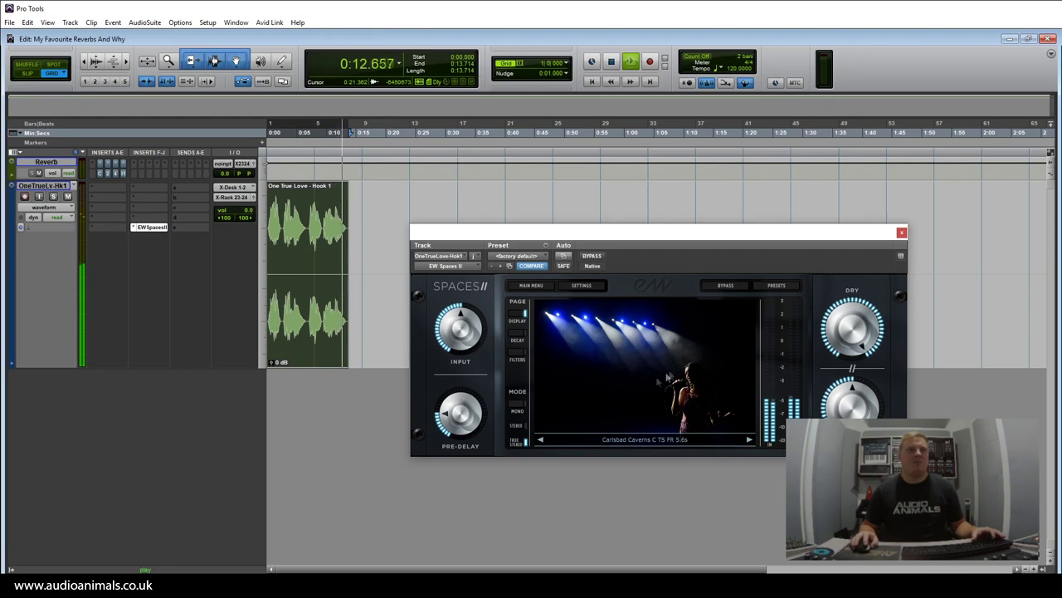
Step: Step through presets to Hamburg Cathedral C TS RR 6.0s and reopen the impulse browser
{"action": "left_click", "coordinate": [749, 440]}
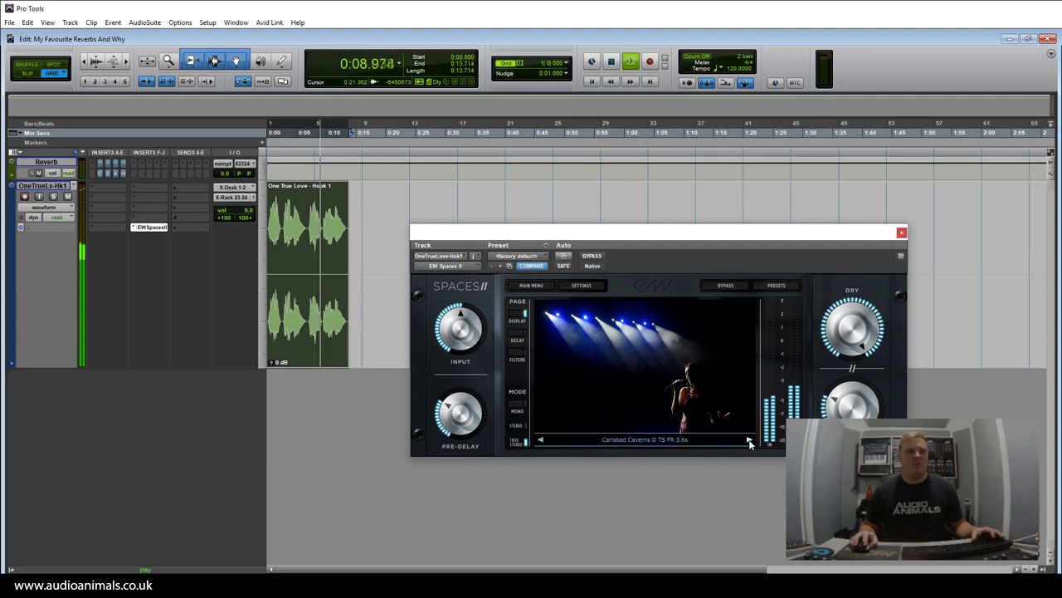
{"action": "left_click", "coordinate": [748, 441]}
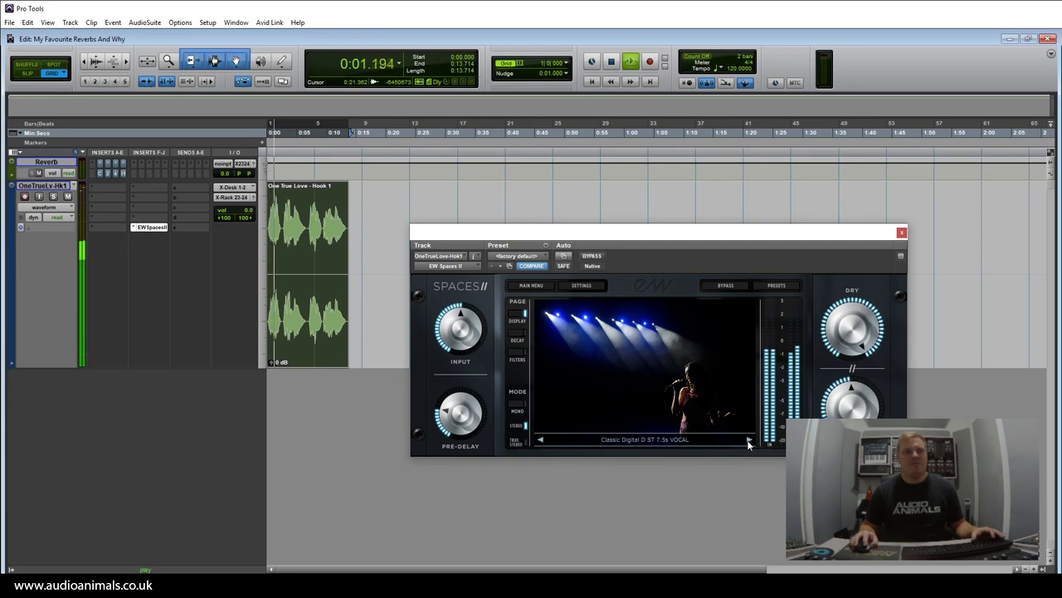
{"action": "left_click", "coordinate": [749, 441]}
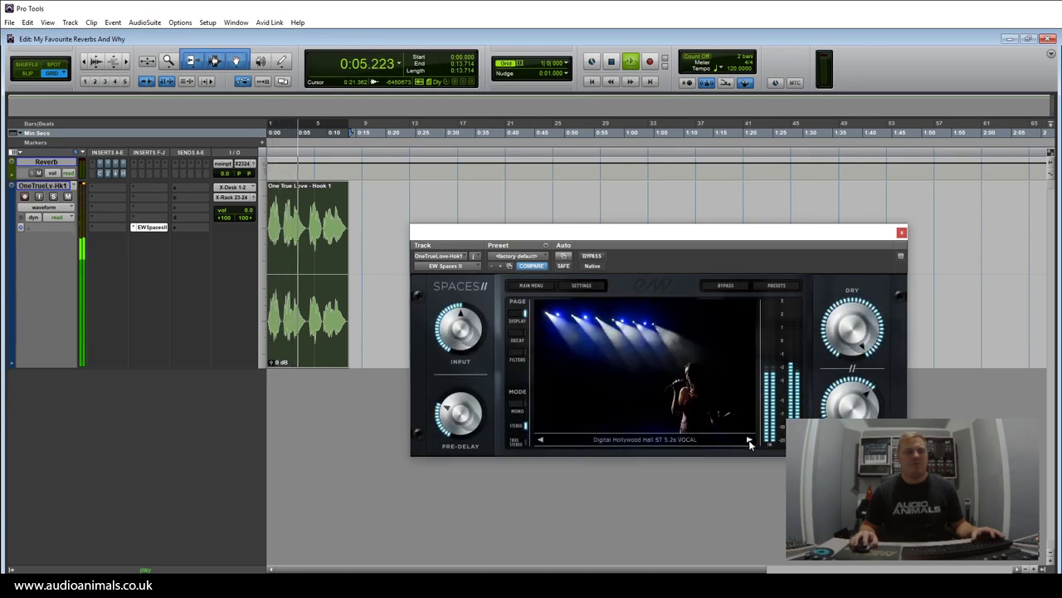
{"action": "left_click", "coordinate": [749, 441]}
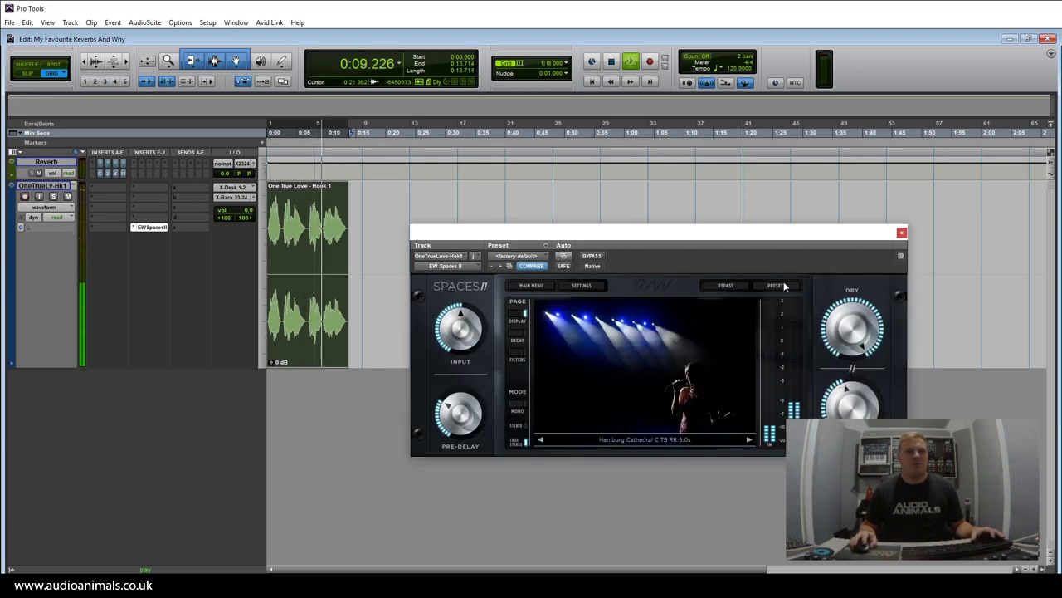
{"action": "left_click", "coordinate": [713, 439]}
Step: Load the Tanks > SM Concrete Tank ST FR 3.2s impulse
{"action": "scroll", "coordinate": [493, 373], "scroll_direction": "down", "scroll_amount": 3}
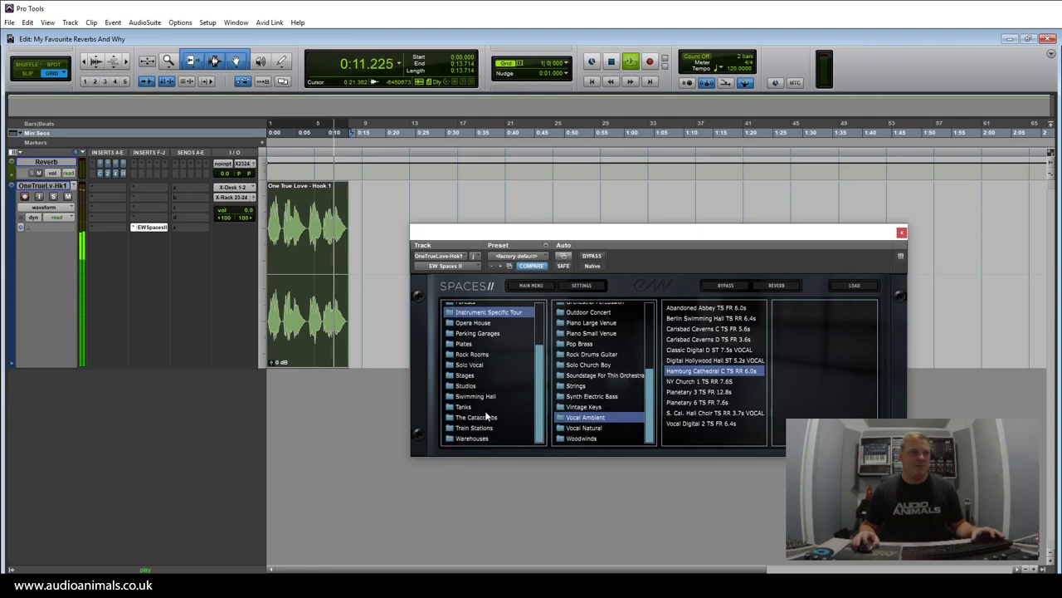
{"action": "left_click", "coordinate": [464, 406]}
{"action": "left_click", "coordinate": [592, 307]}
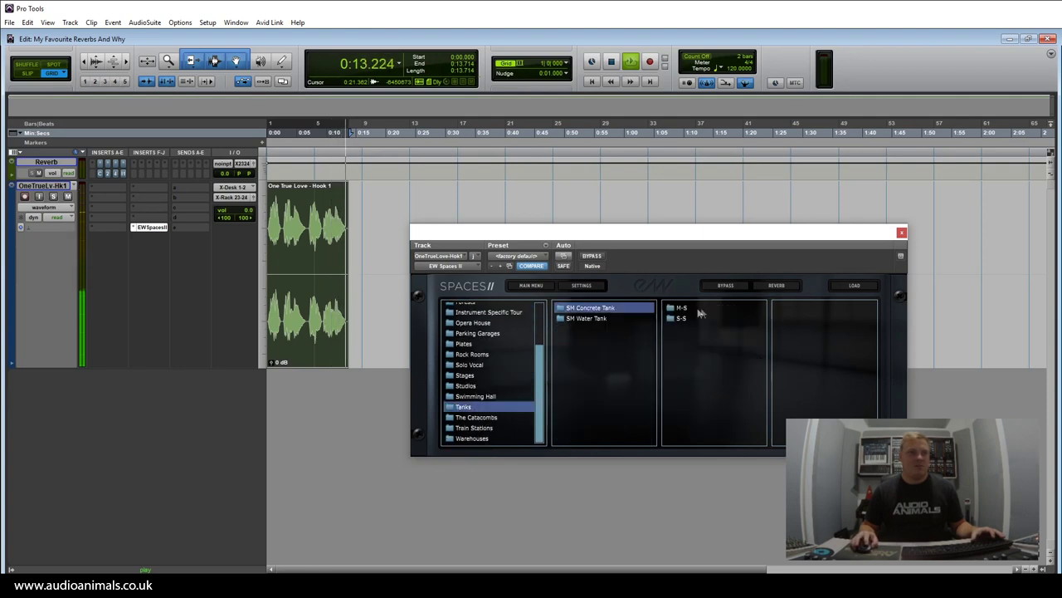
{"action": "left_click", "coordinate": [698, 308]}
{"action": "left_click", "coordinate": [822, 308]}
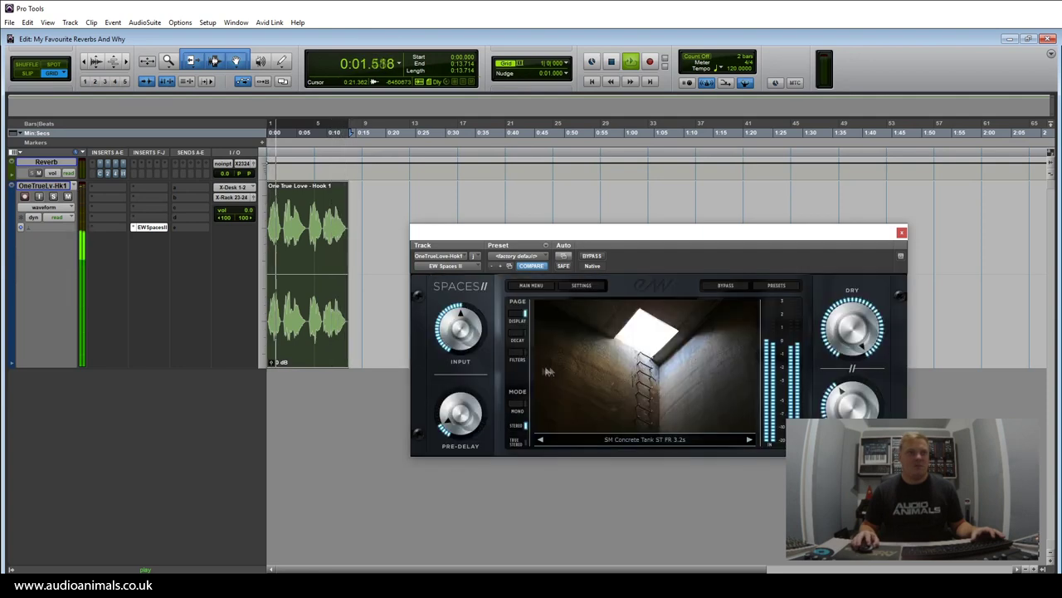
Step: Set pre-delay to about 125 ms and high-pass the reverb at 1641 Hz, then stop playback
{"action": "mouse_move", "coordinate": [467, 417]}
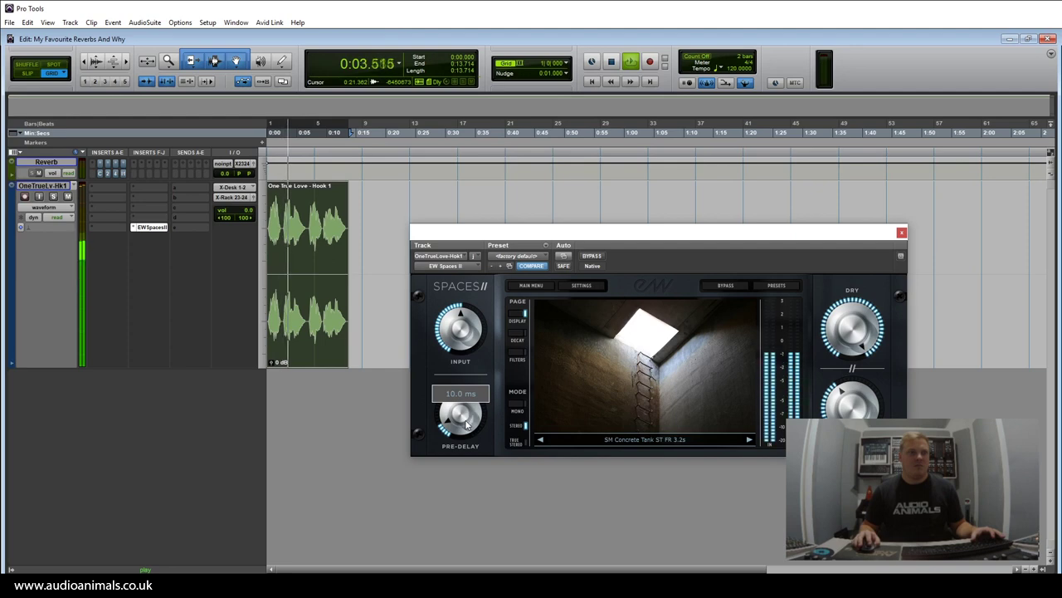
{"action": "left_click_drag", "start_coordinate": [468, 417], "coordinate": [450, 363]}
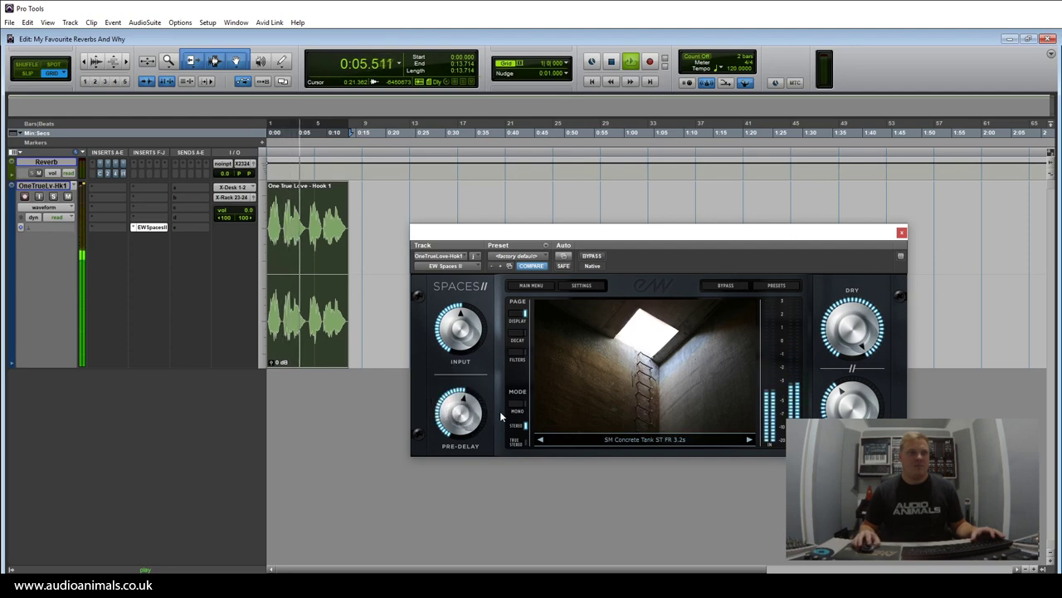
{"action": "mouse_move", "coordinate": [463, 422]}
{"action": "left_click_drag", "start_coordinate": [463, 421], "coordinate": [464, 451]}
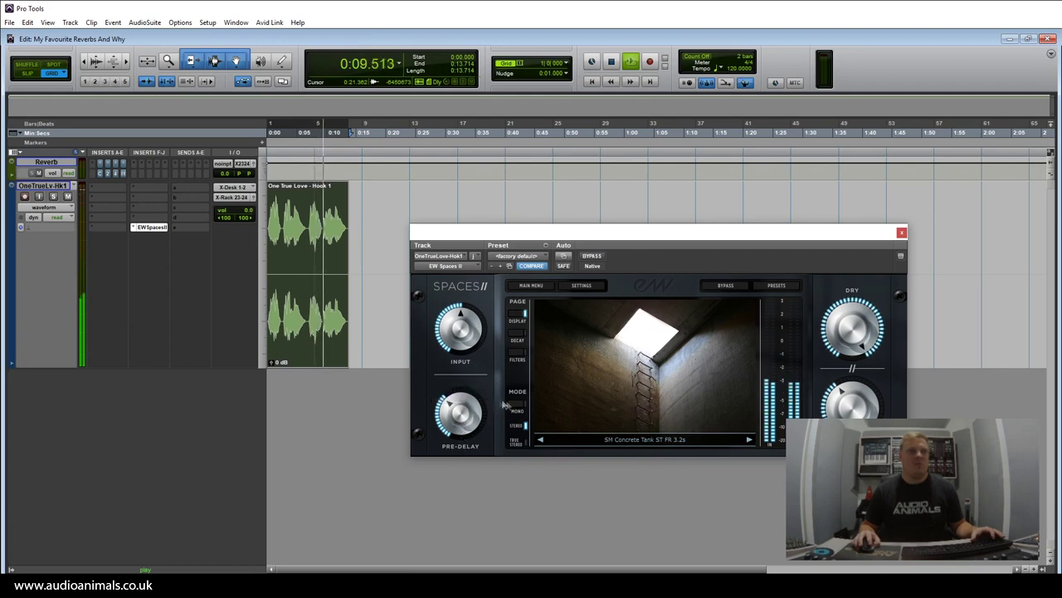
{"action": "left_click", "coordinate": [519, 359]}
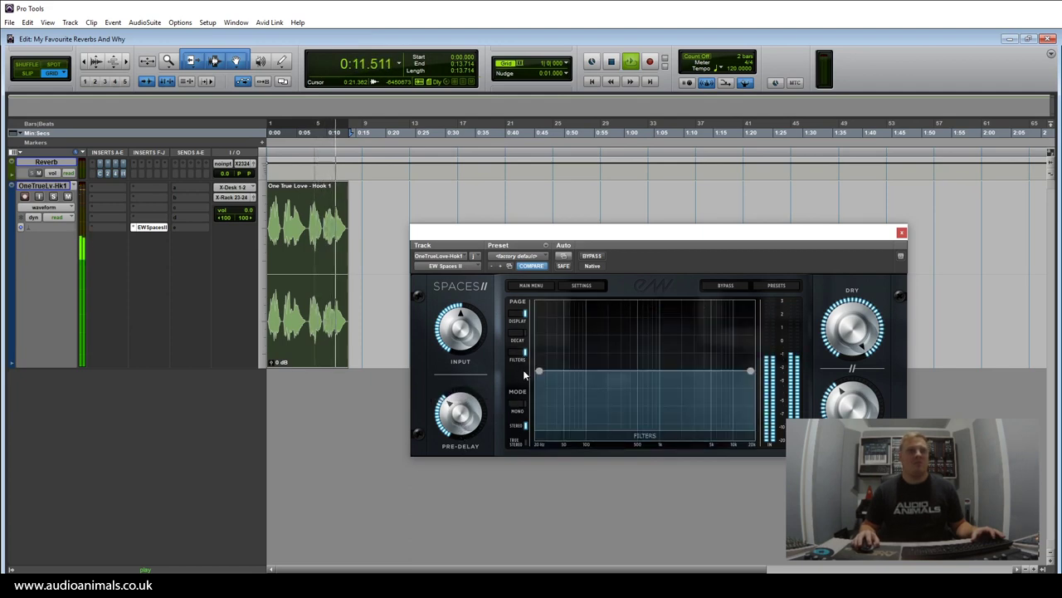
{"action": "left_click_drag", "start_coordinate": [539, 371], "coordinate": [671, 374]}
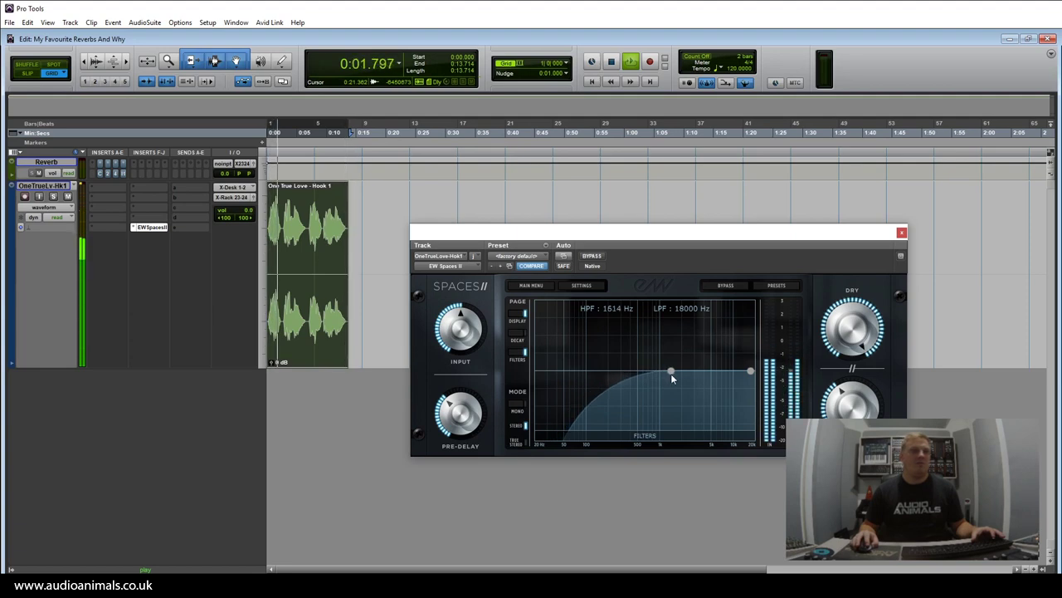
{"action": "left_click_drag", "start_coordinate": [670, 373], "coordinate": [672, 374]}
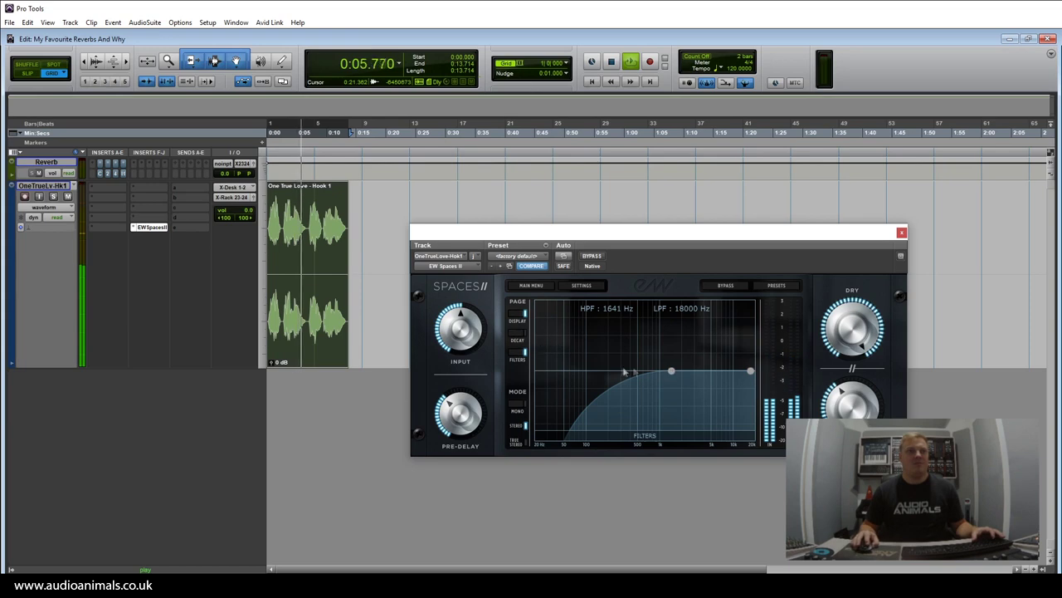
{"action": "key", "text": "space"}
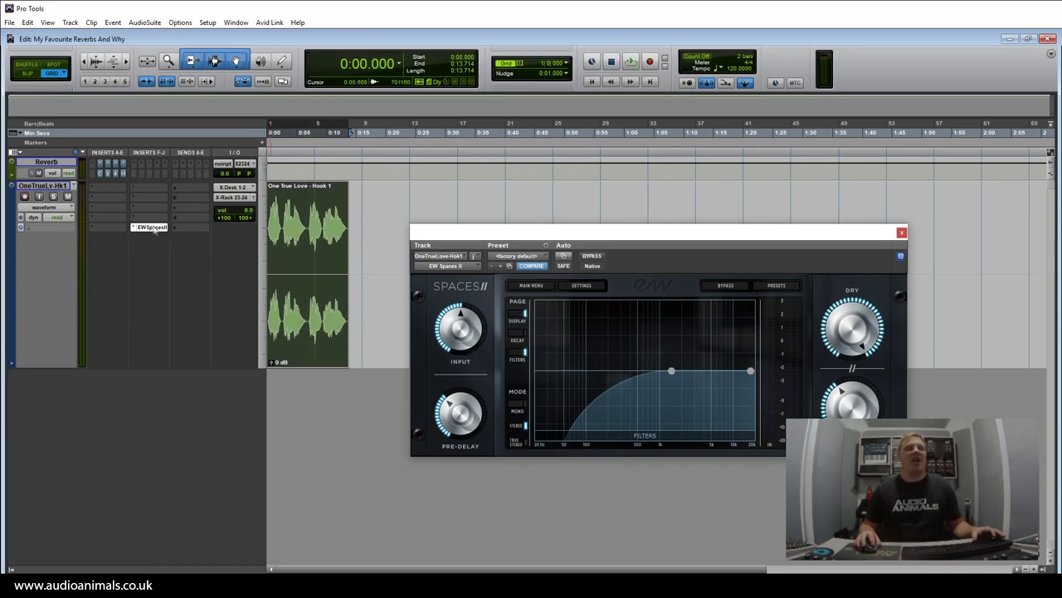
Step: Close Spaces II and bring up UAD Capitol Chambers on the Reverb track
{"action": "left_click", "coordinate": [92, 171]}
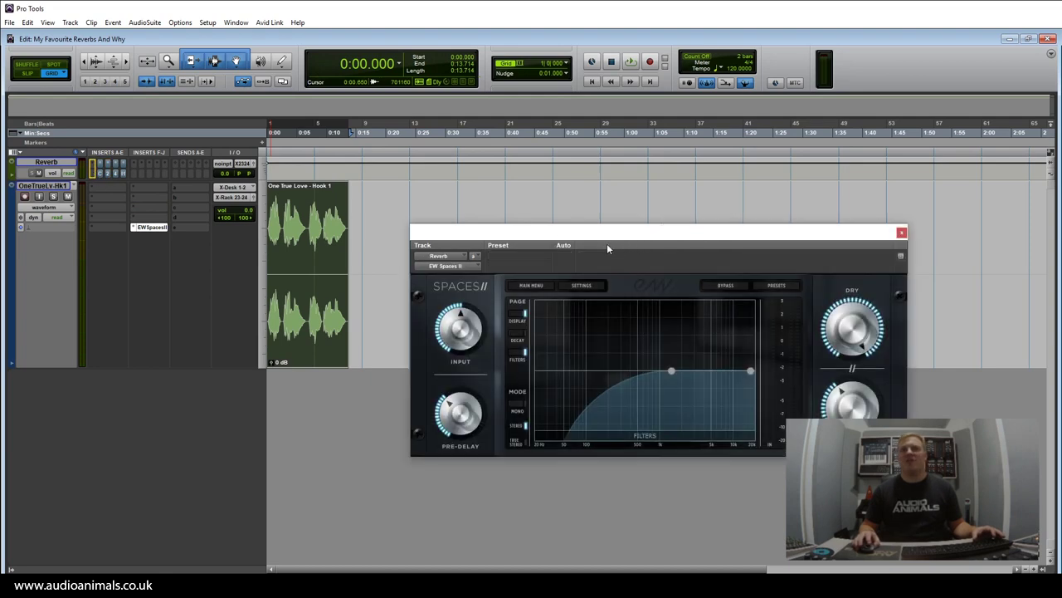
{"action": "left_click", "coordinate": [903, 233]}
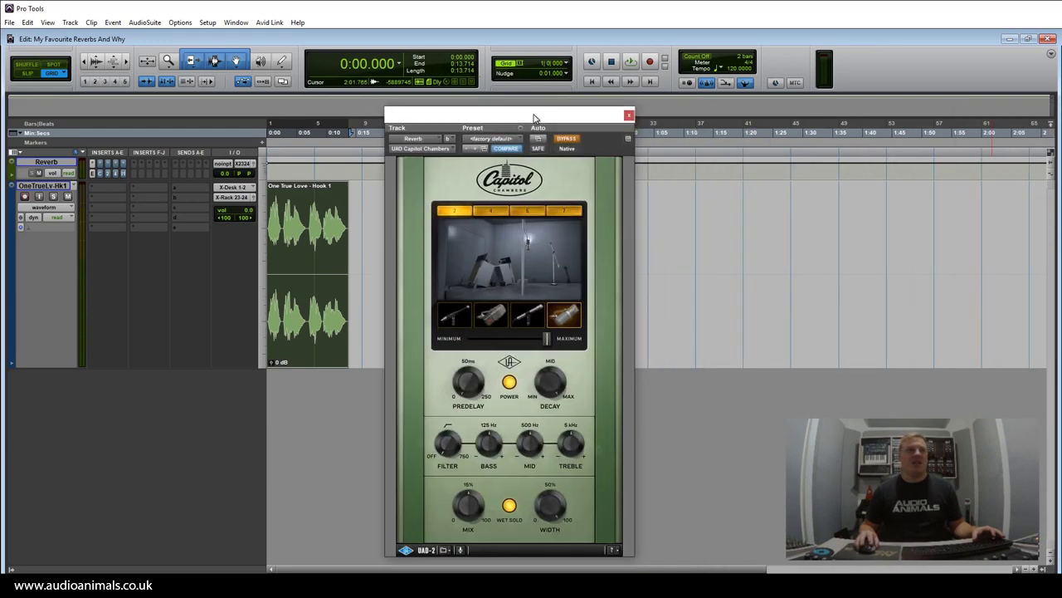
{"action": "left_click_drag", "start_coordinate": [534, 119], "coordinate": [615, 123]}
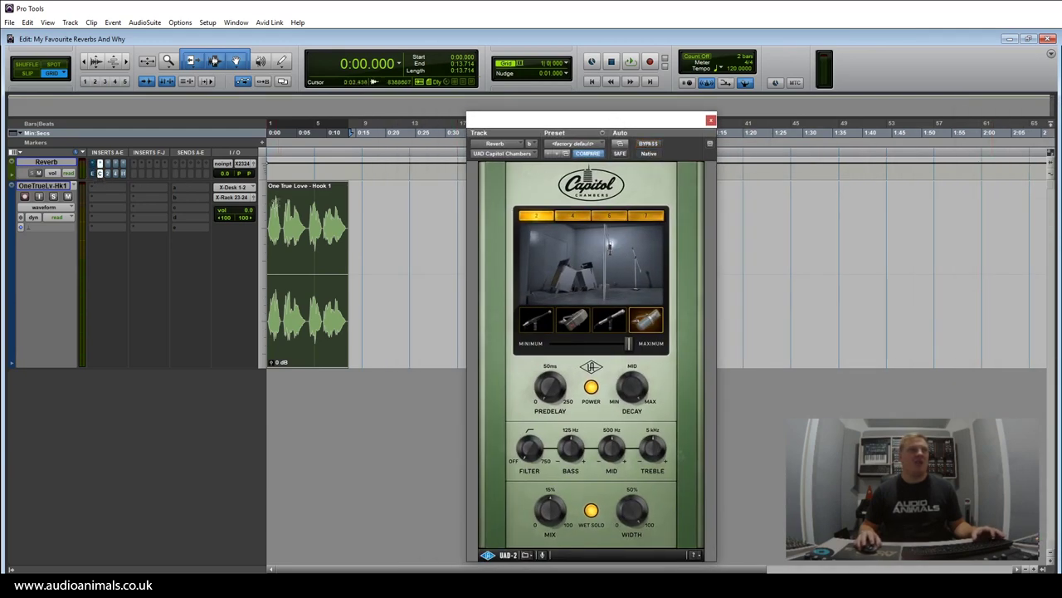
Step: Add a vocal send to the Reverb (Stereo) track and start playback
{"action": "left_click", "coordinate": [177, 227]}
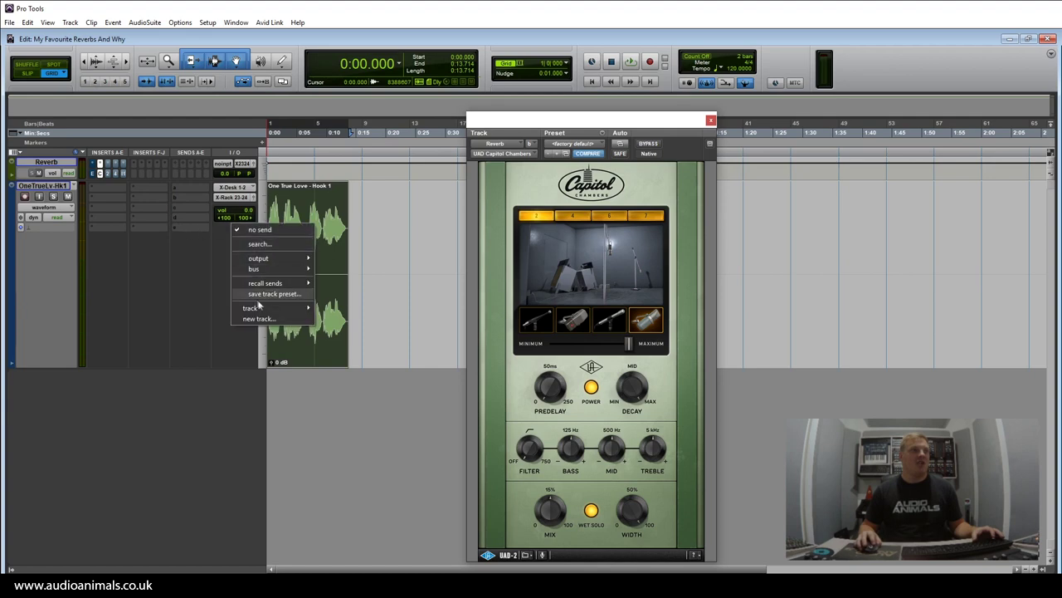
{"action": "mouse_move", "coordinate": [273, 308]}
{"action": "left_click", "coordinate": [363, 309]}
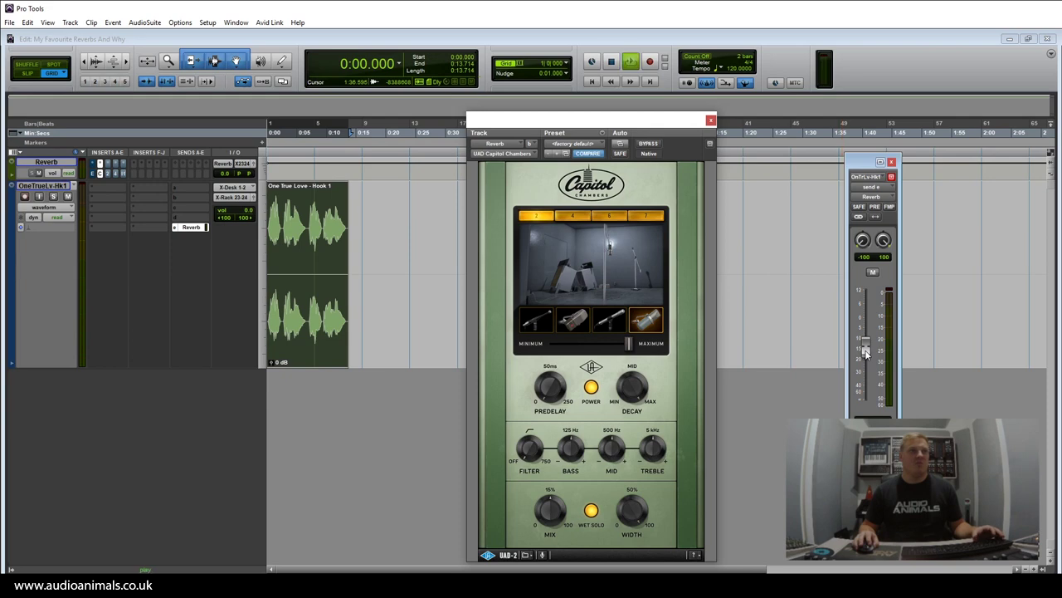
{"action": "key", "text": "space"}
Step: Adjust the reverb send level and decay, then step through mics 3, 2 and 1
{"action": "left_click_drag", "start_coordinate": [866, 352], "coordinate": [866, 332]}
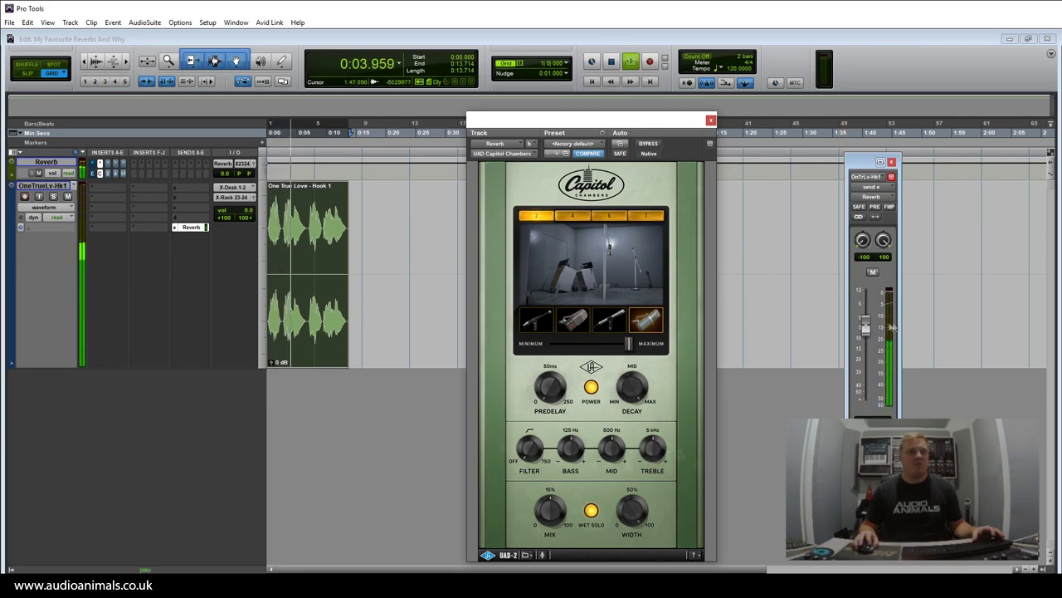
{"action": "left_click_drag", "start_coordinate": [867, 332], "coordinate": [868, 345]}
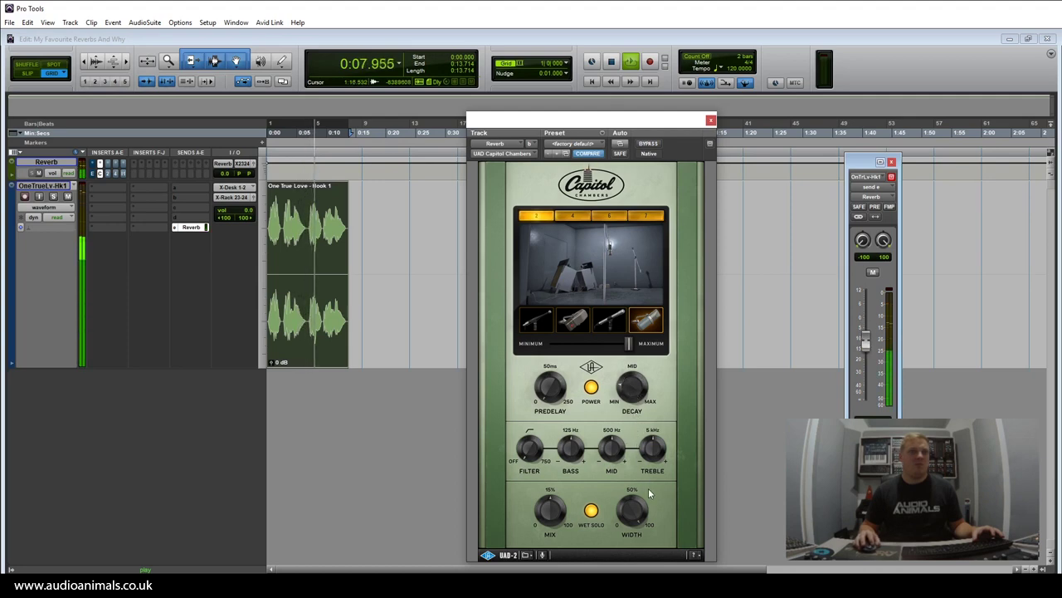
{"action": "left_click_drag", "start_coordinate": [628, 386], "coordinate": [635, 397]}
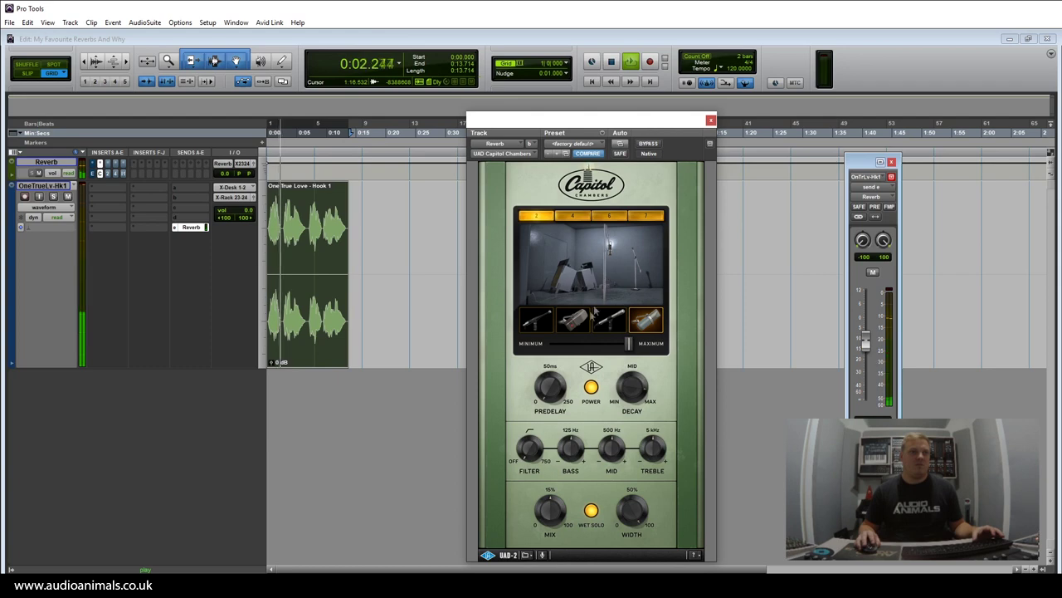
{"action": "left_click", "coordinate": [609, 320]}
{"action": "left_click", "coordinate": [582, 325]}
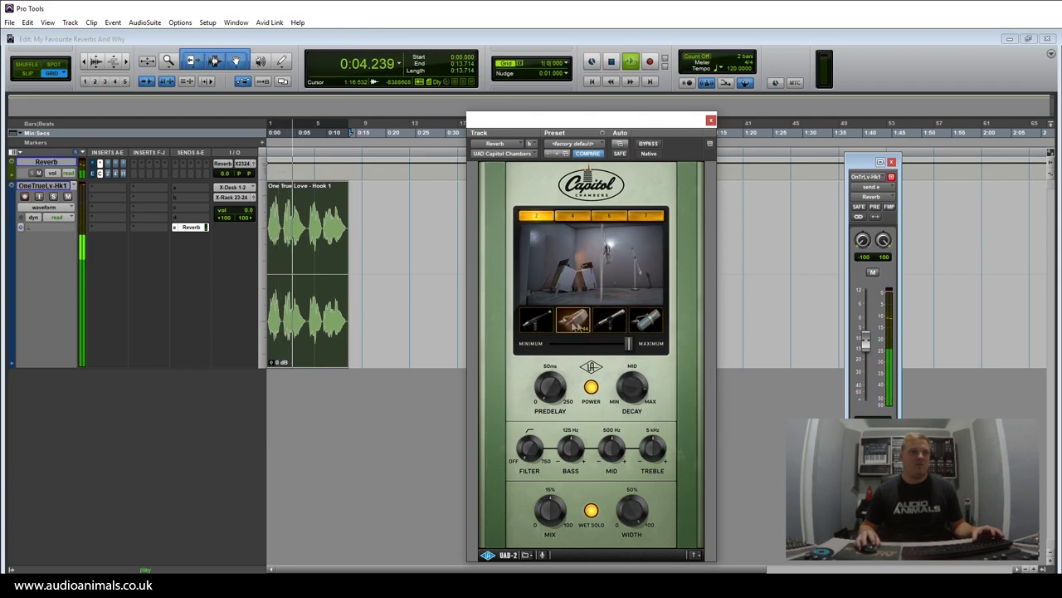
{"action": "left_click", "coordinate": [529, 329]}
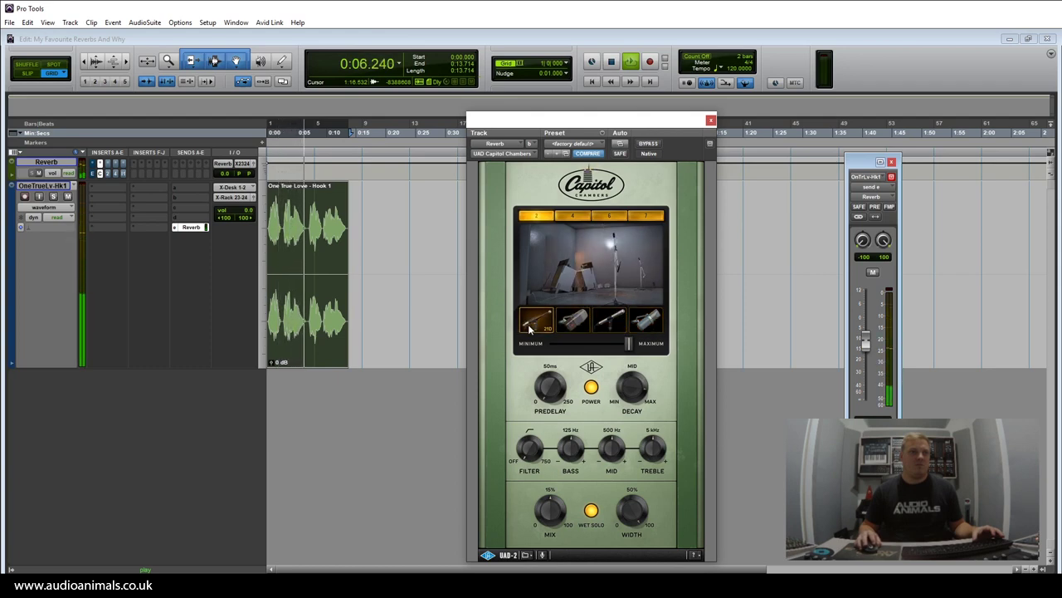
Step: Try chambers 4, 6 and 7, settle on mic 4 with chamber 2, stop playback and close
{"action": "left_click", "coordinate": [575, 216]}
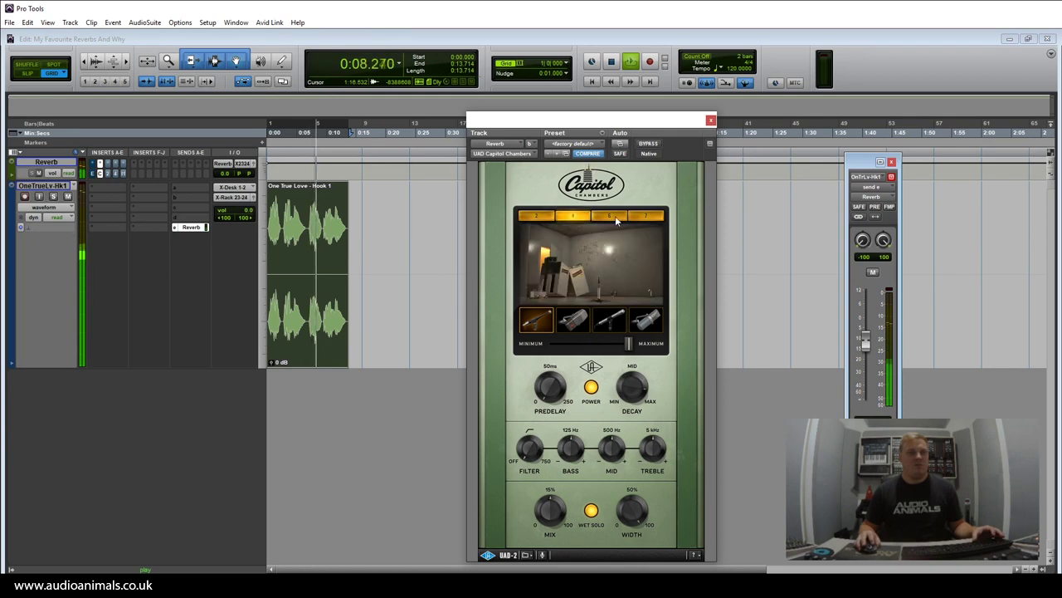
{"action": "left_click", "coordinate": [615, 217]}
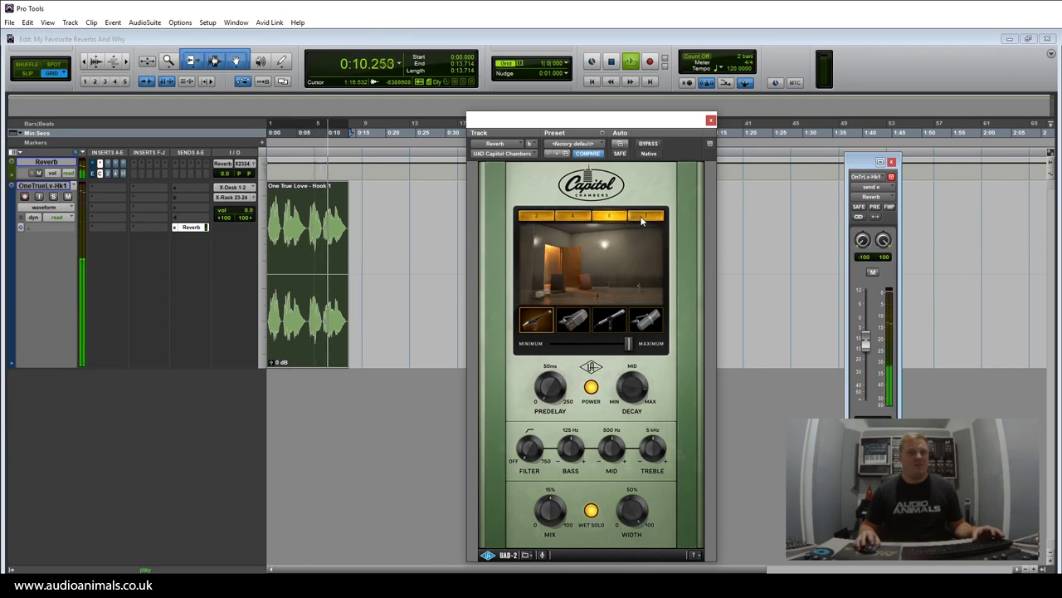
{"action": "left_click", "coordinate": [647, 218]}
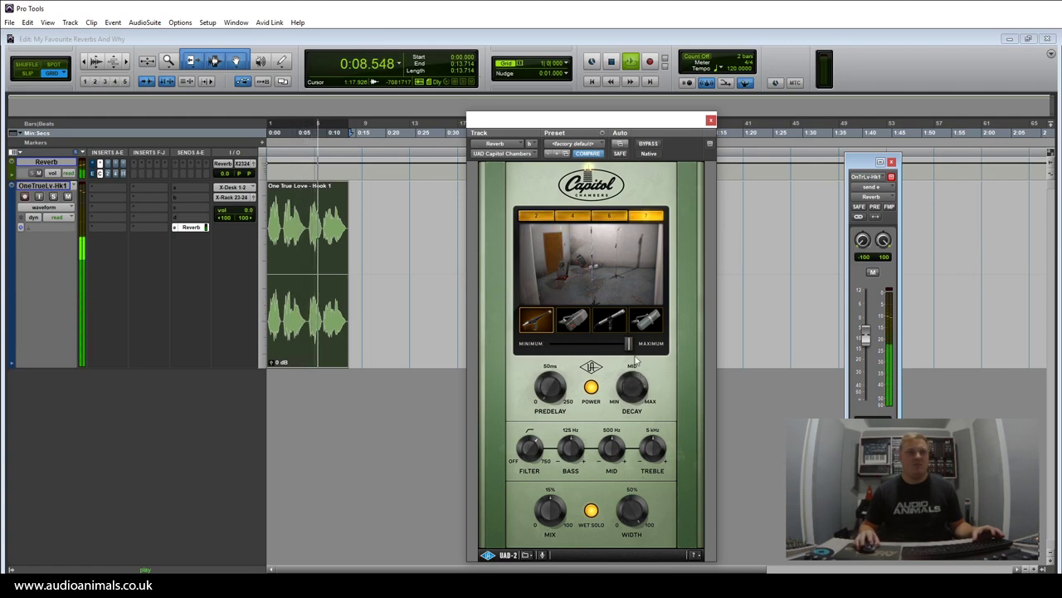
{"action": "left_click", "coordinate": [641, 322]}
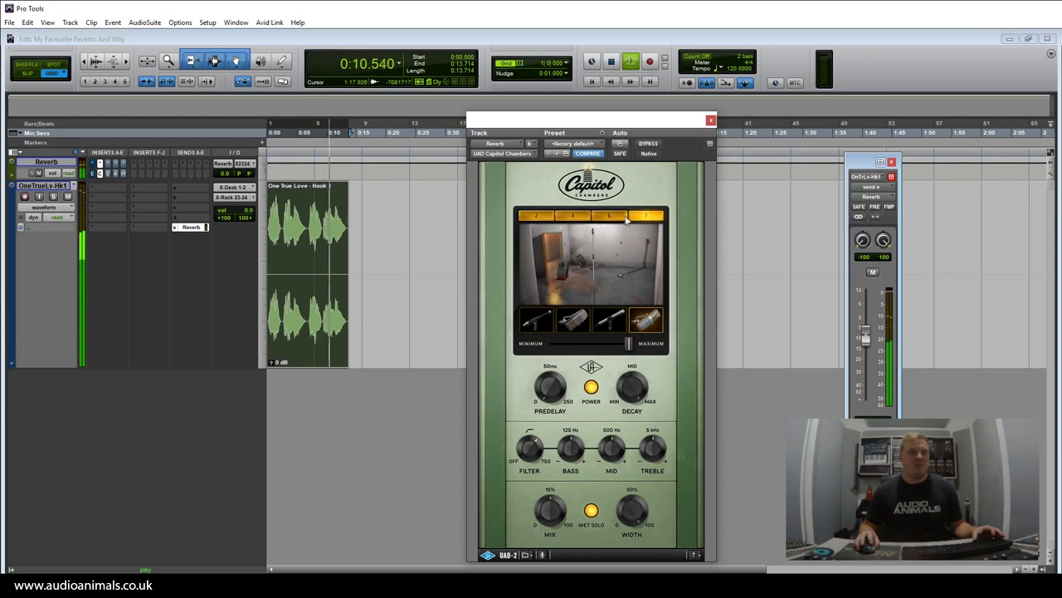
{"action": "left_click", "coordinate": [538, 217]}
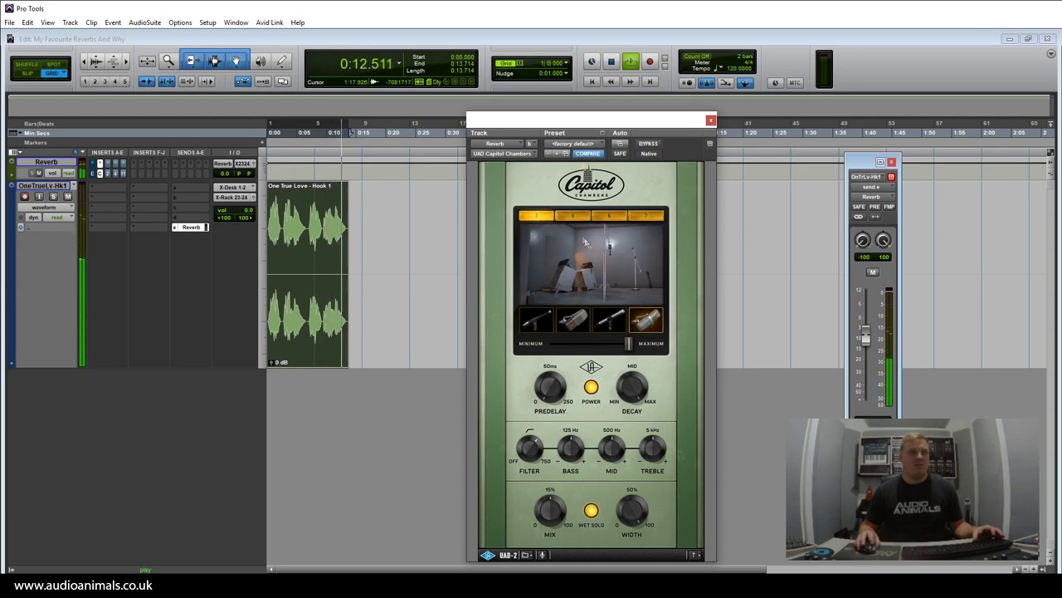
{"action": "key", "text": "space"}
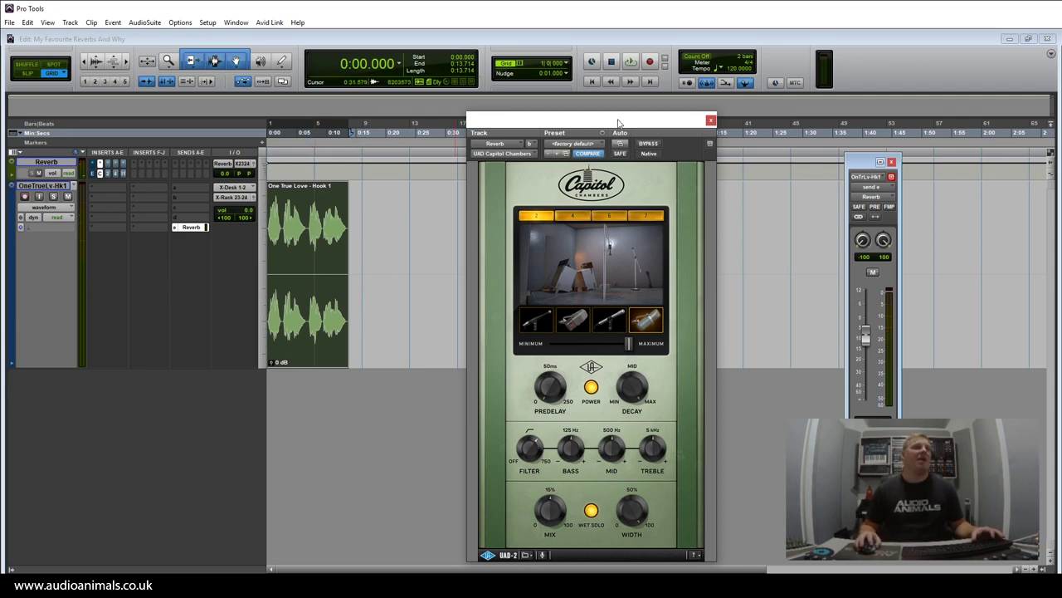
{"action": "left_click", "coordinate": [710, 121]}
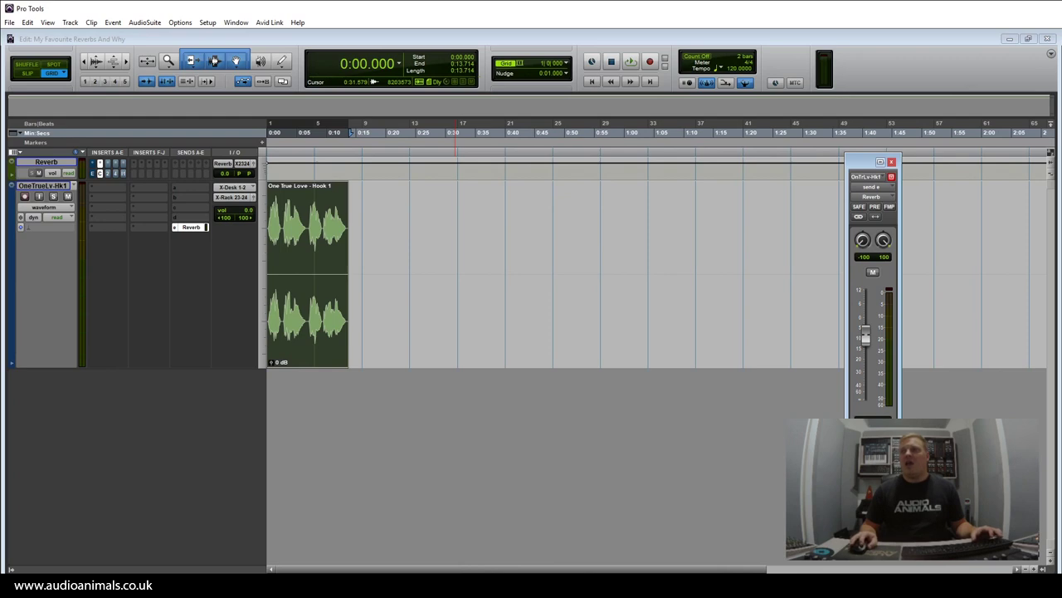
Step: Open the Lexicon 224, select the Voc Plate program, turn off system noise, and start playback
{"action": "left_click_drag", "start_coordinate": [553, 147], "coordinate": [544, 146]}
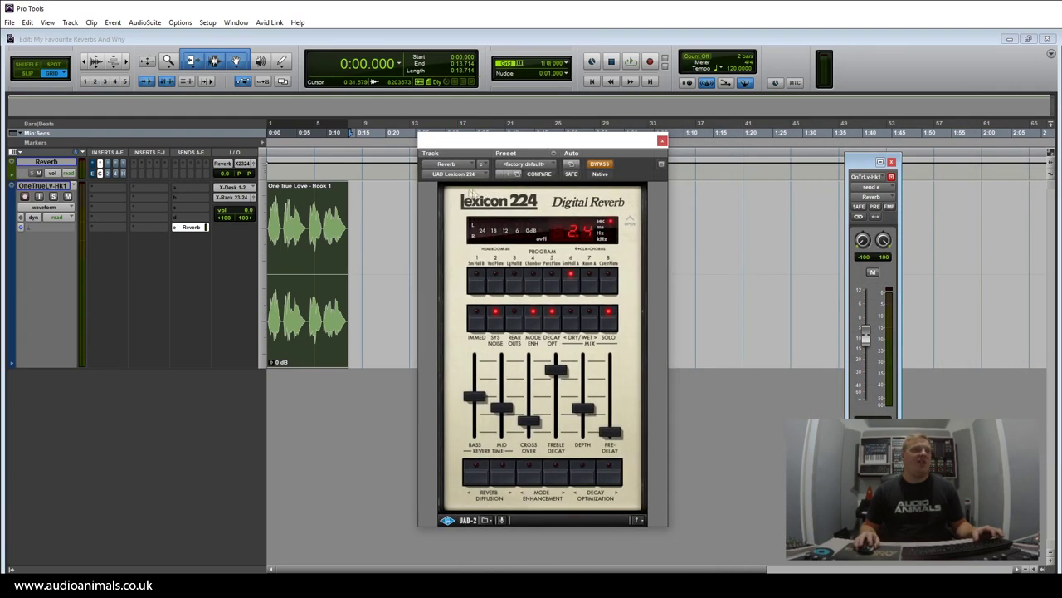
{"action": "left_click", "coordinate": [106, 179]}
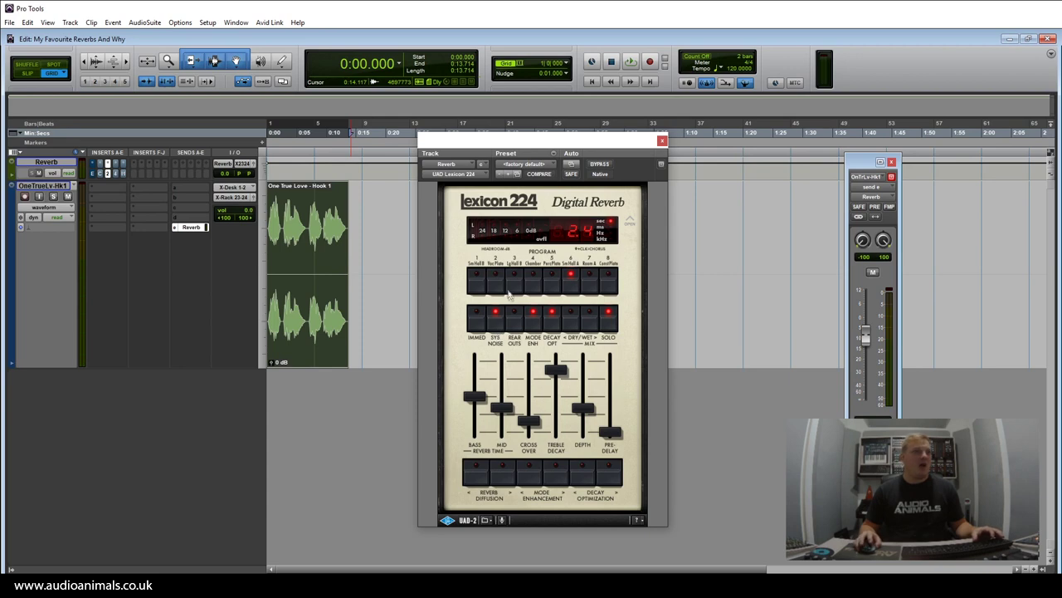
{"action": "left_click", "coordinate": [496, 282]}
{"action": "left_click", "coordinate": [494, 325]}
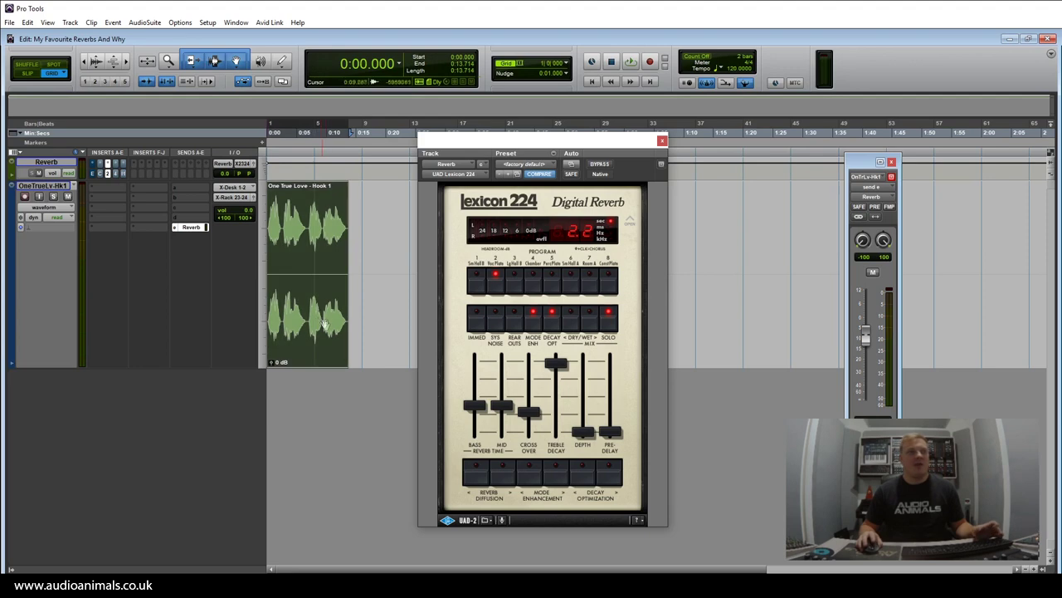
{"action": "key", "text": "space"}
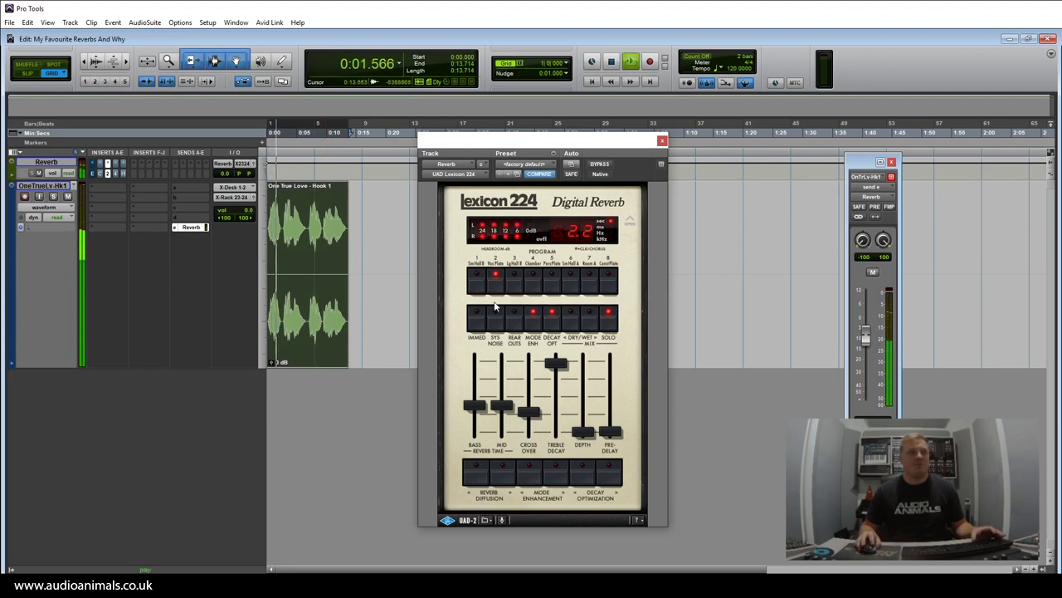
Step: Rework the bass, mid, treble decay, crossover and depth faders, ending at 2.8 s reverb time
{"action": "left_click_drag", "start_coordinate": [502, 407], "coordinate": [504, 387]}
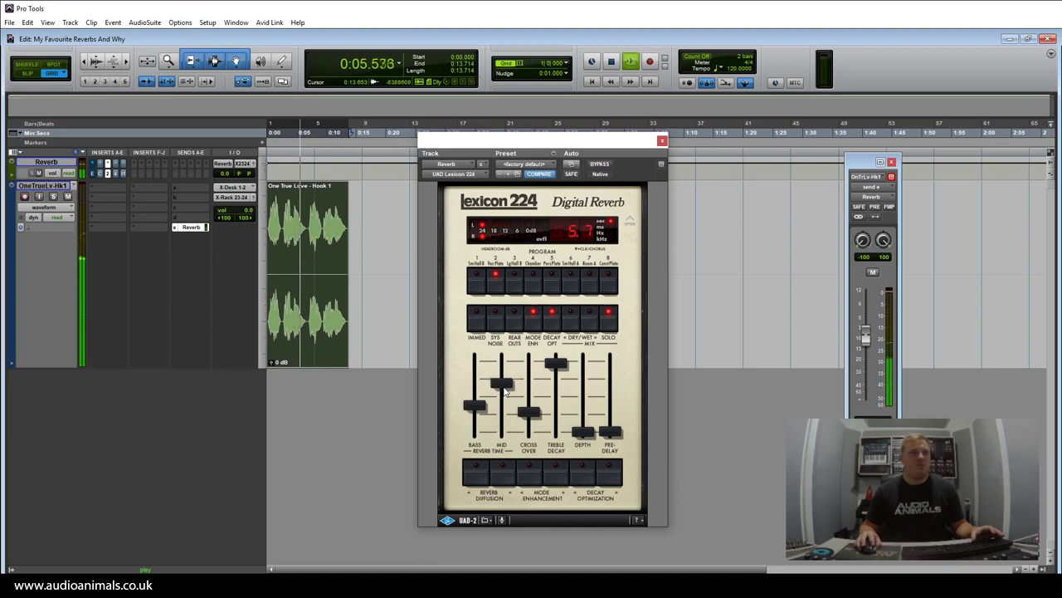
{"action": "left_click_drag", "start_coordinate": [475, 408], "coordinate": [476, 417]}
{"action": "left_click_drag", "start_coordinate": [501, 384], "coordinate": [505, 419]}
{"action": "left_click_drag", "start_coordinate": [556, 363], "coordinate": [556, 396]}
{"action": "left_click_drag", "start_coordinate": [866, 339], "coordinate": [866, 329]}
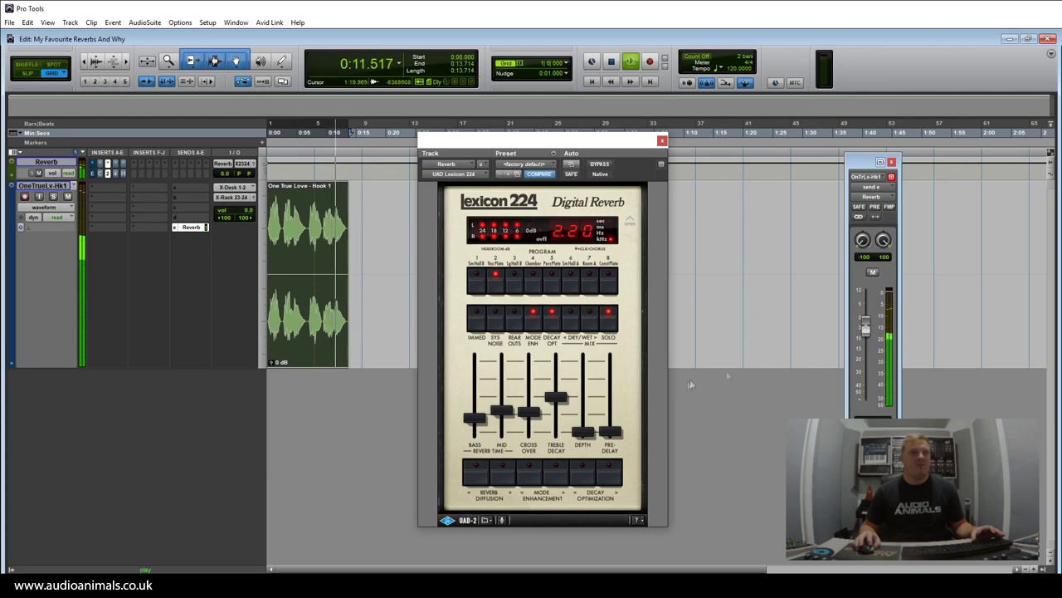
{"action": "left_click_drag", "start_coordinate": [529, 411], "coordinate": [536, 379]}
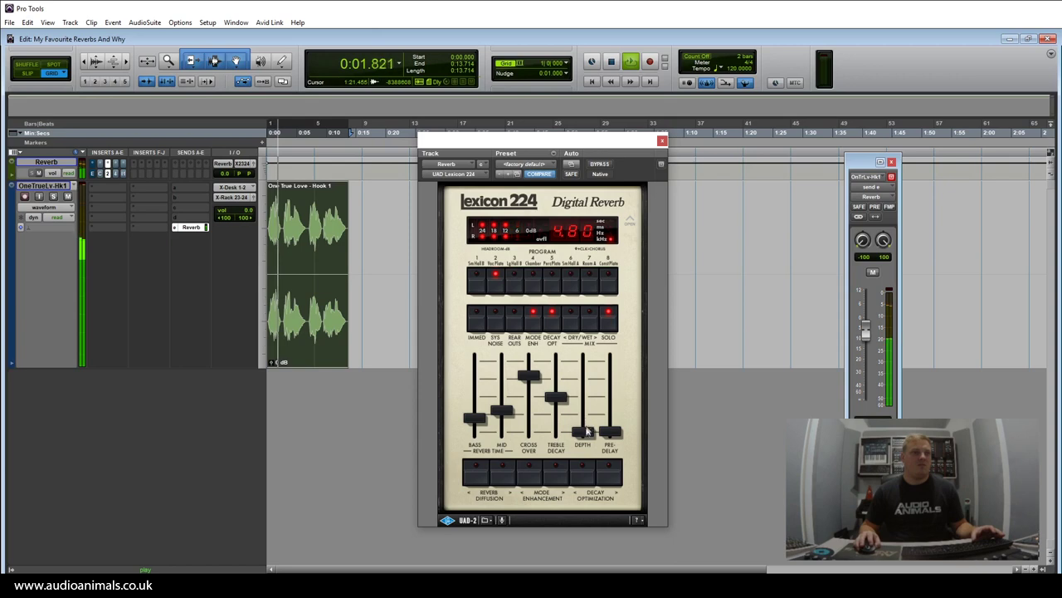
{"action": "mouse_move", "coordinate": [583, 431]}
{"action": "left_mouse_down"}
{"action": "mouse_move", "coordinate": [584, 371]}
{"action": "mouse_move", "coordinate": [584, 432]}
{"action": "left_mouse_up"}
{"action": "left_click_drag", "start_coordinate": [475, 417], "coordinate": [474, 364]}
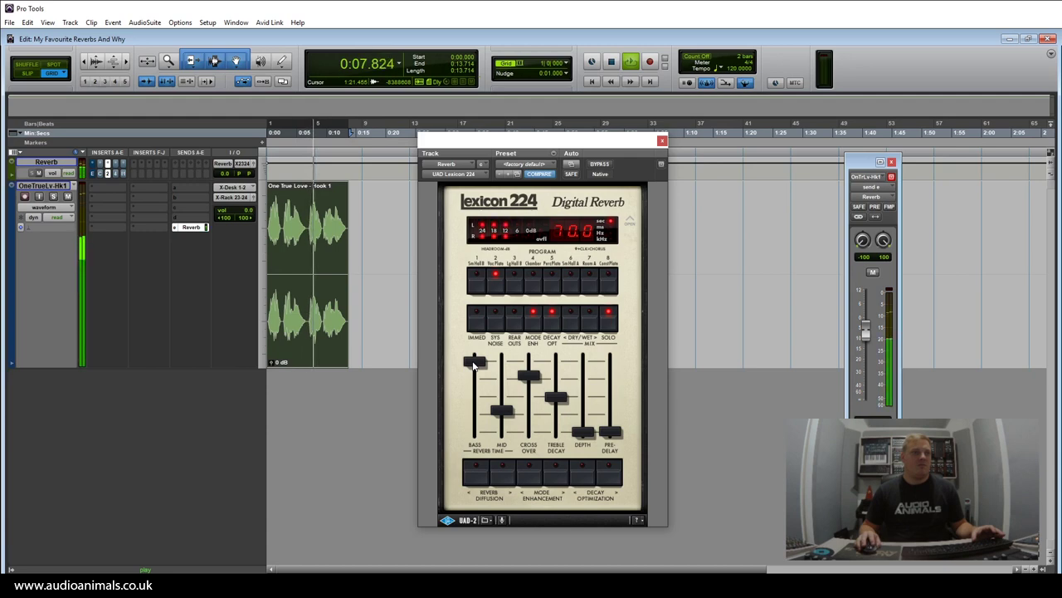
{"action": "left_click_drag", "start_coordinate": [474, 364], "coordinate": [505, 399]}
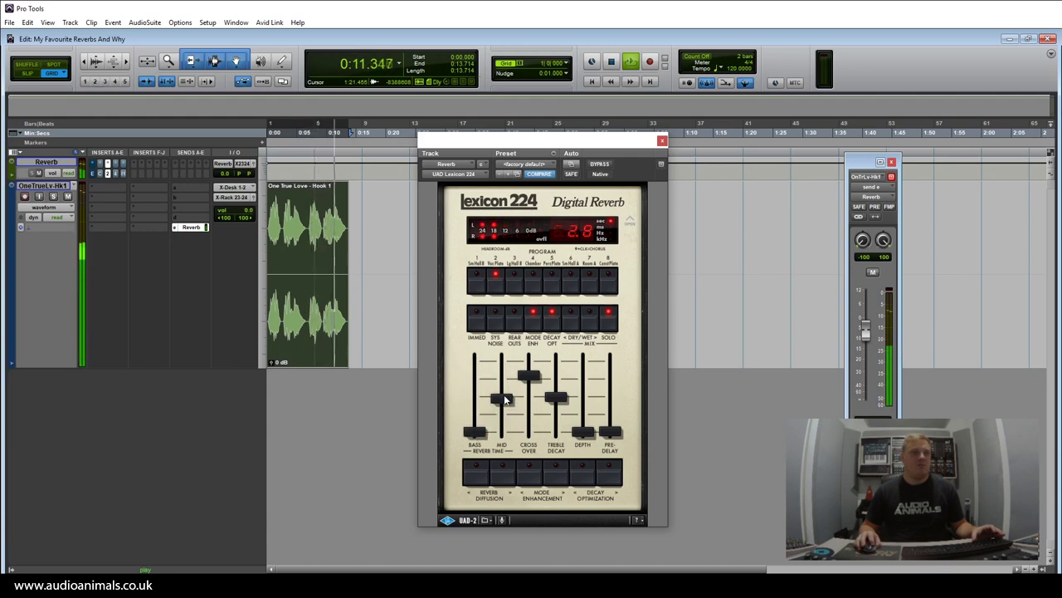
Step: Cycle the Lexicon 224 through program 3, Chamber, PercPlate, SmHall A and Room A, then stop playback
{"action": "left_click", "coordinate": [514, 283]}
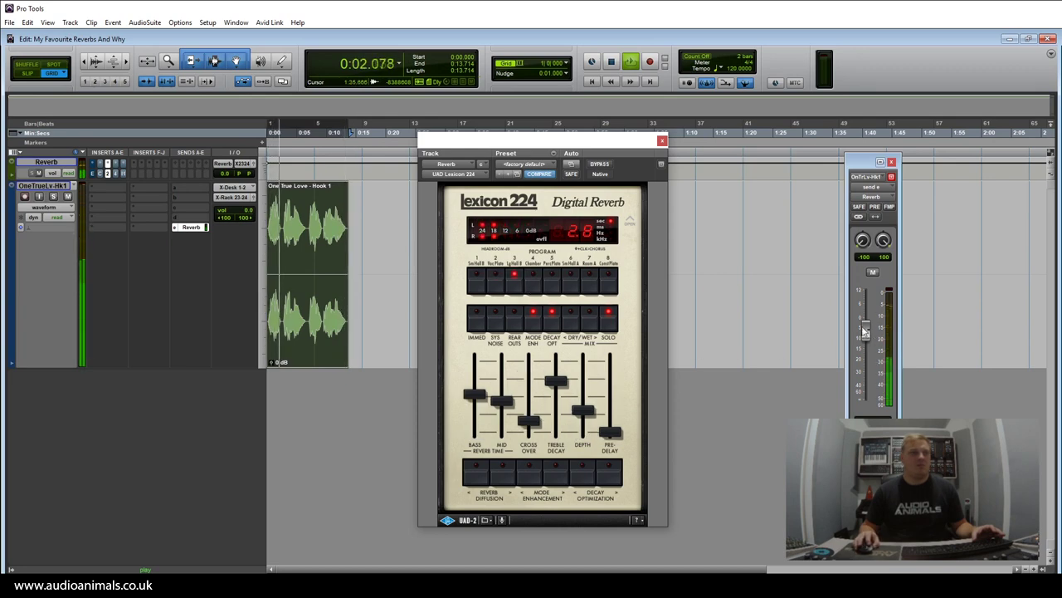
{"action": "left_click", "coordinate": [533, 283]}
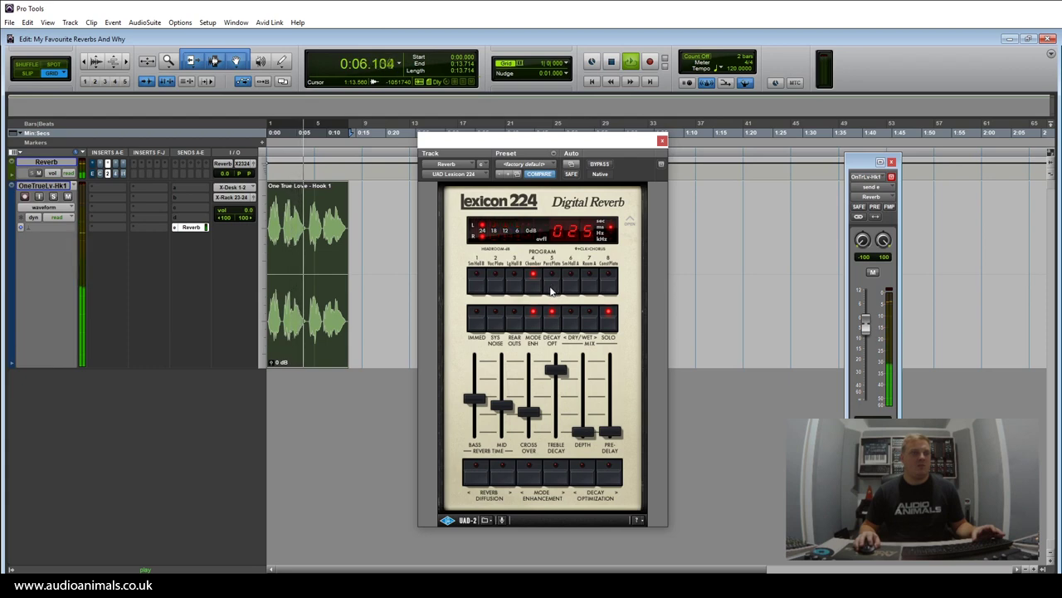
{"action": "left_click", "coordinate": [552, 286]}
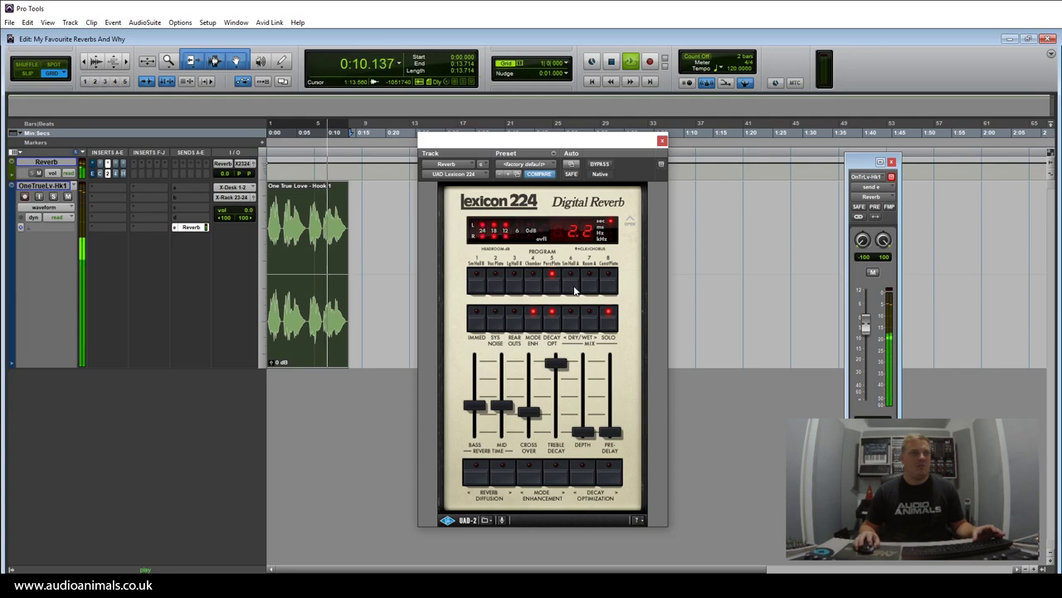
{"action": "left_click", "coordinate": [573, 287]}
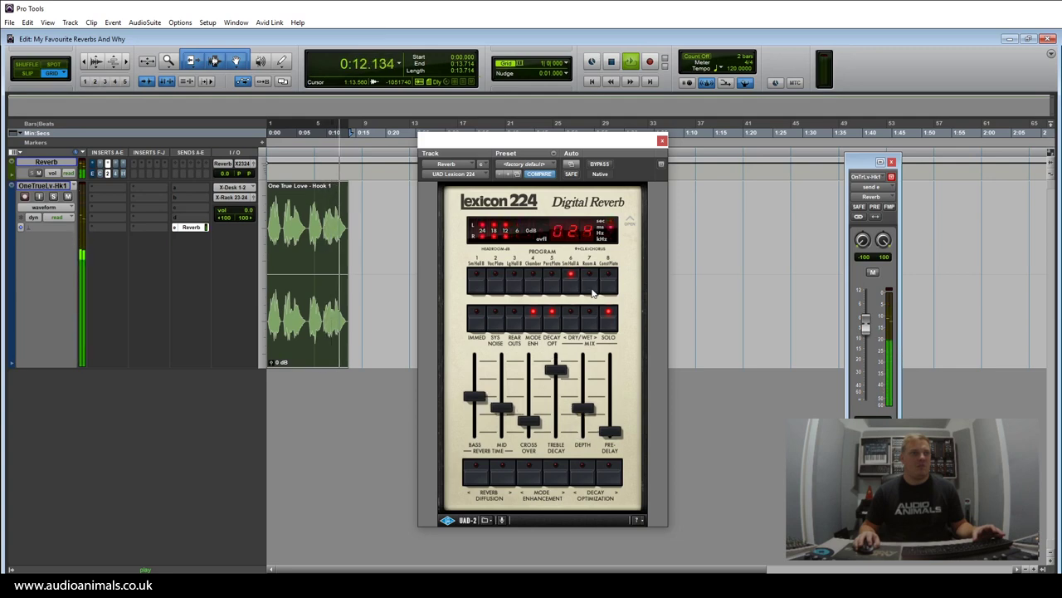
{"action": "left_click", "coordinate": [592, 290]}
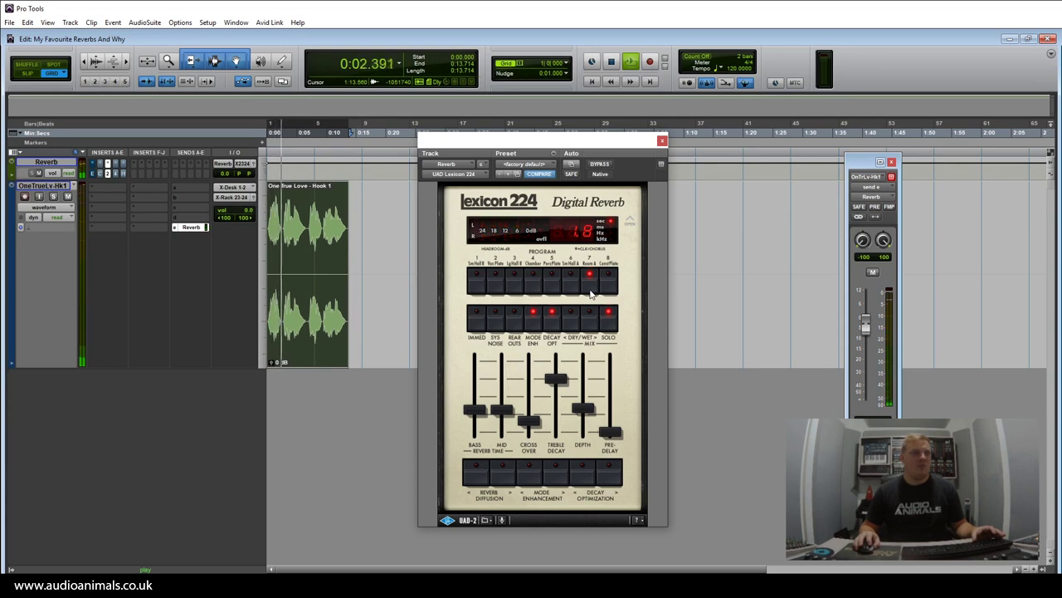
{"action": "key", "text": "space"}
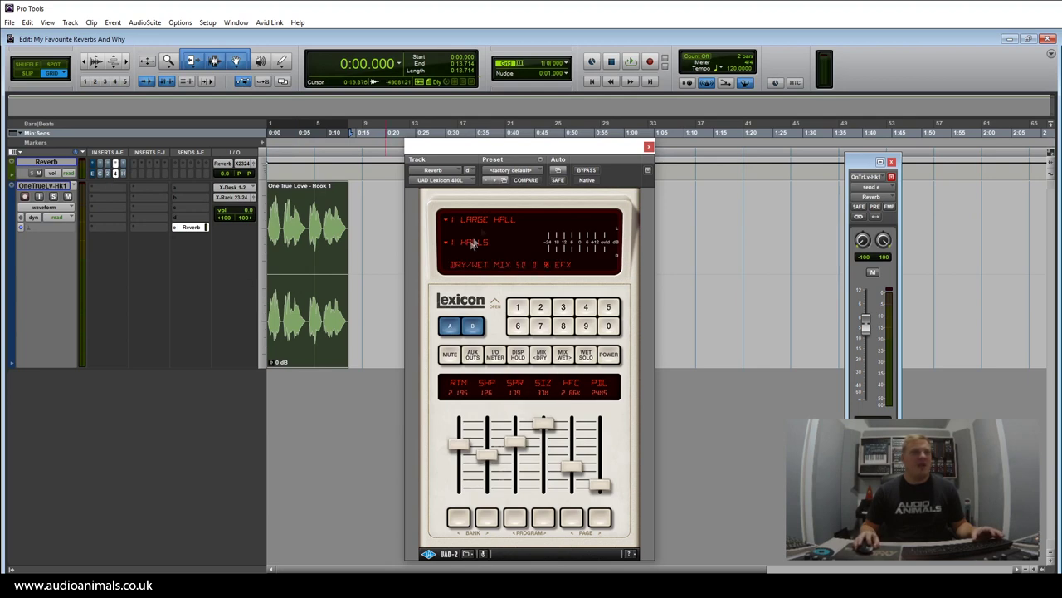
Step: During playback, load the 480L's Vocal Multislap preset, lower the reverb send, and reopen Eric Thorngren's presets
{"action": "key", "text": "space"}
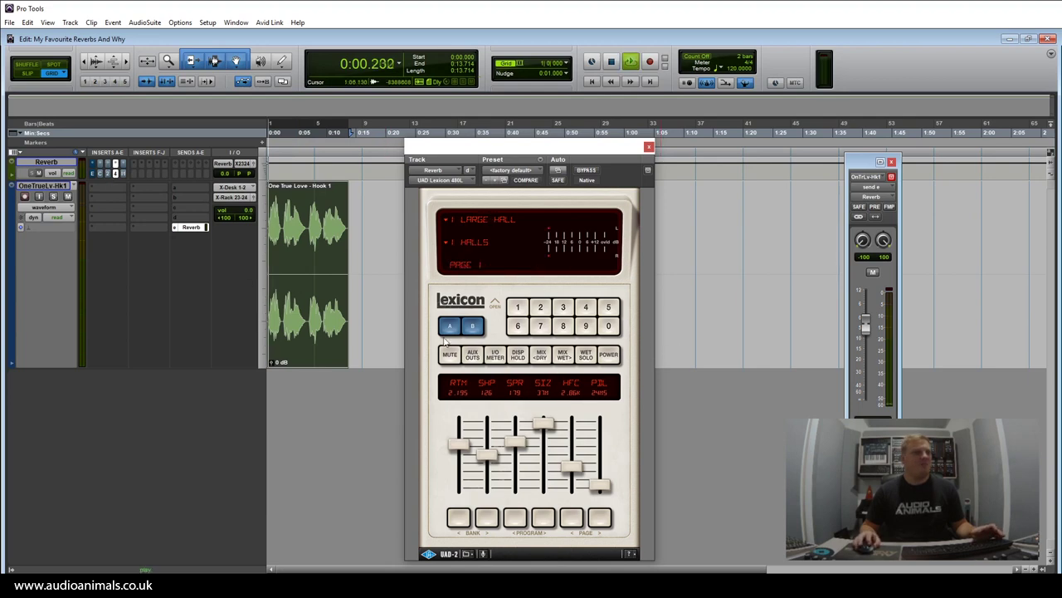
{"action": "left_click", "coordinate": [510, 170]}
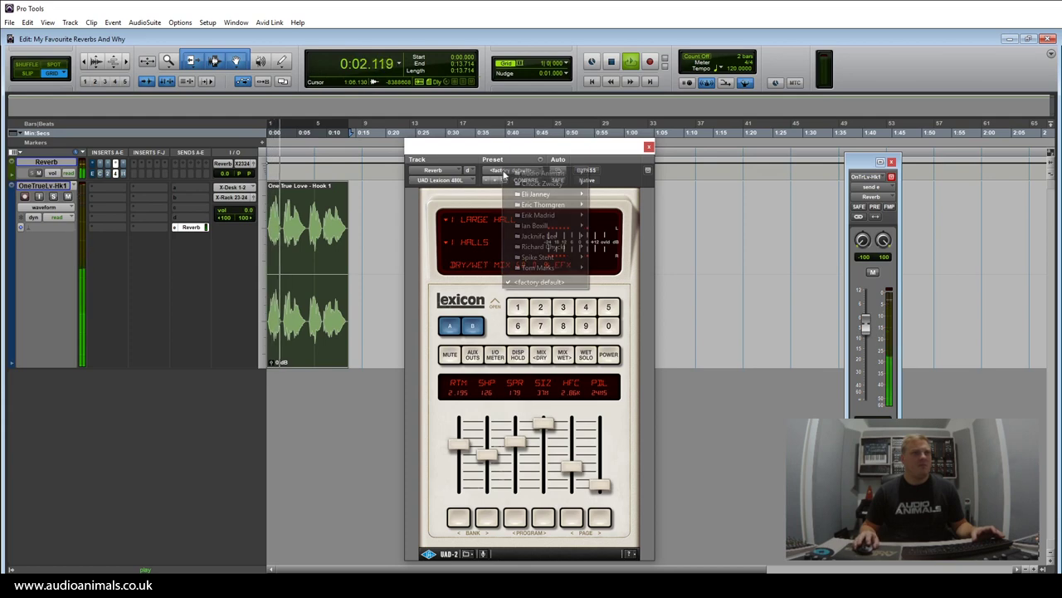
{"action": "mouse_move", "coordinate": [562, 184]}
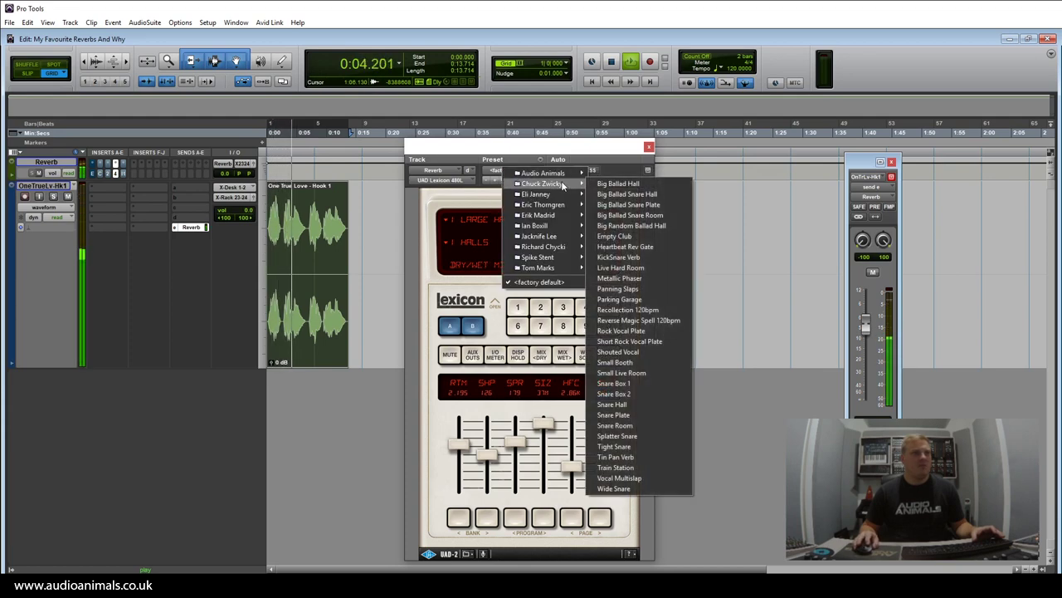
{"action": "left_click", "coordinate": [619, 478]}
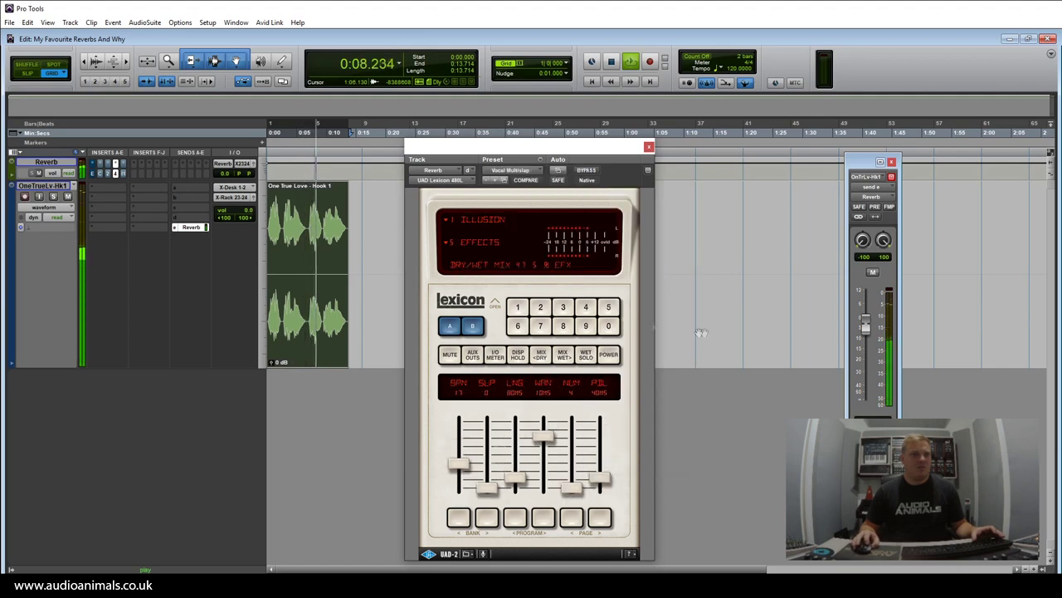
{"action": "left_click_drag", "start_coordinate": [866, 325], "coordinate": [865, 359]}
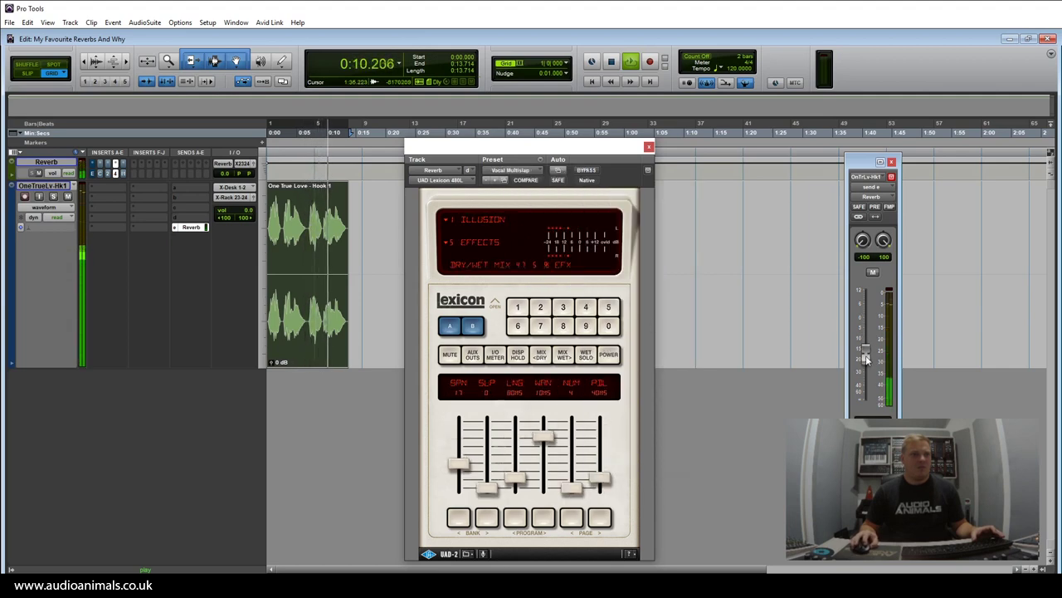
{"action": "left_click", "coordinate": [511, 170]}
{"action": "mouse_move", "coordinate": [561, 195]}
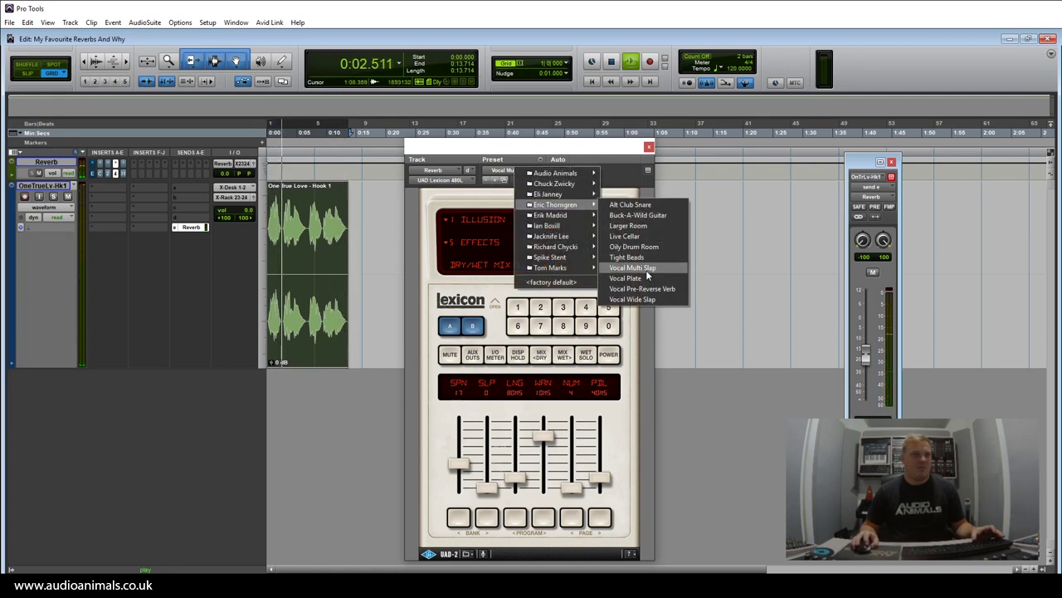
Step: Audition the Vocal Plate, VocalPre-ReverbVerb and Vocal Wide Slap presets while adjusting the reverb send
{"action": "left_click", "coordinate": [626, 278]}
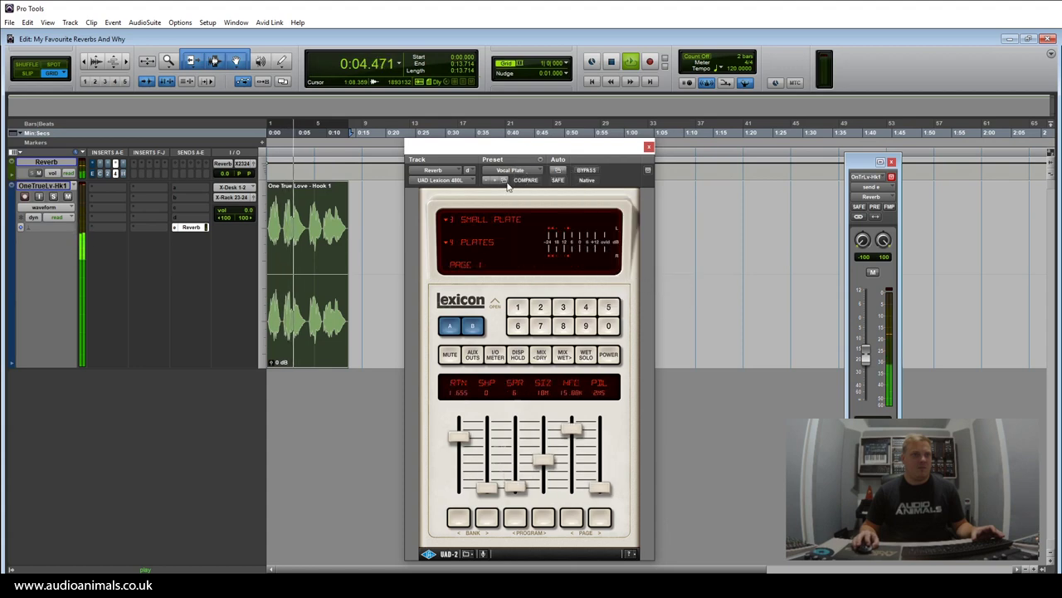
{"action": "left_click_drag", "start_coordinate": [865, 352], "coordinate": [865, 330]}
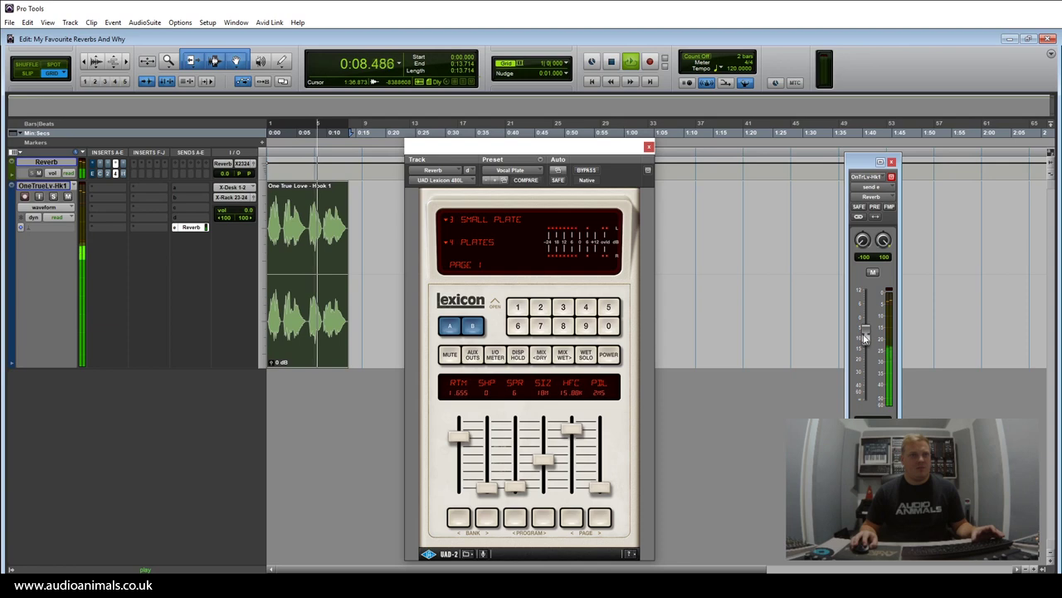
{"action": "left_click", "coordinate": [495, 181]}
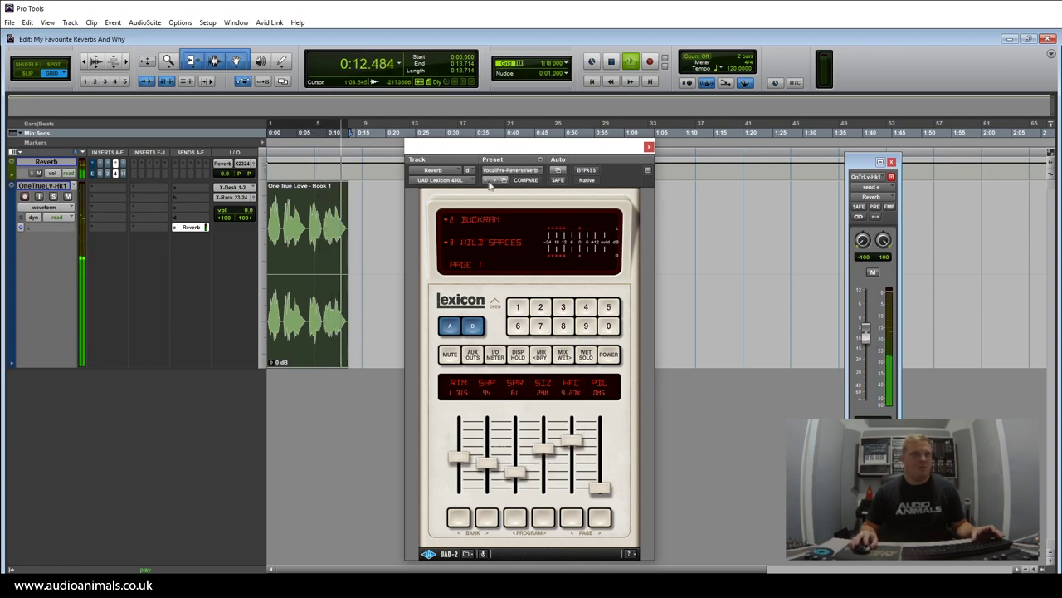
{"action": "left_click", "coordinate": [520, 213]}
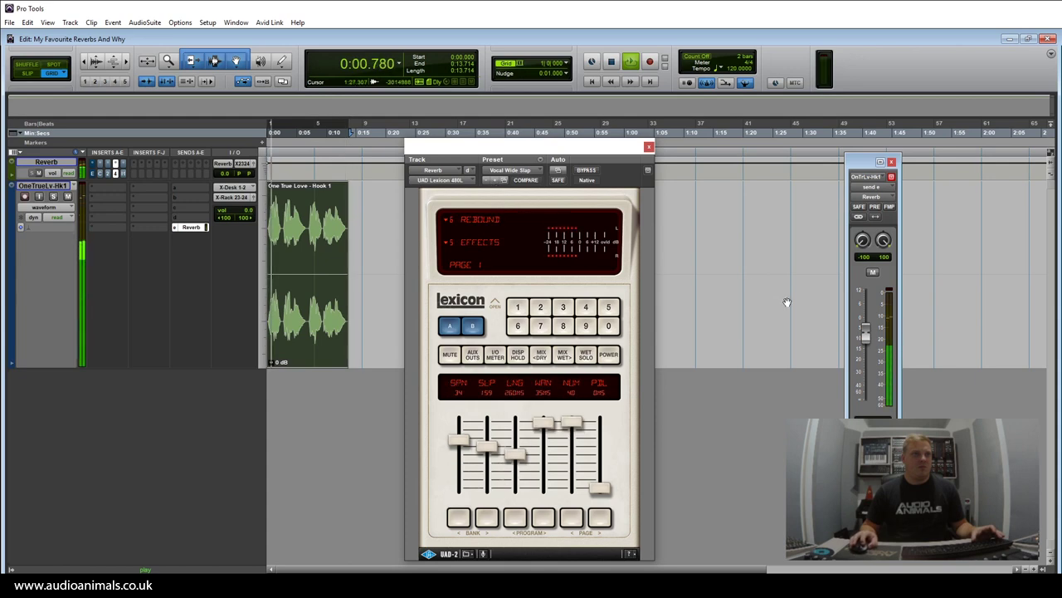
{"action": "left_click_drag", "start_coordinate": [866, 332], "coordinate": [869, 357]}
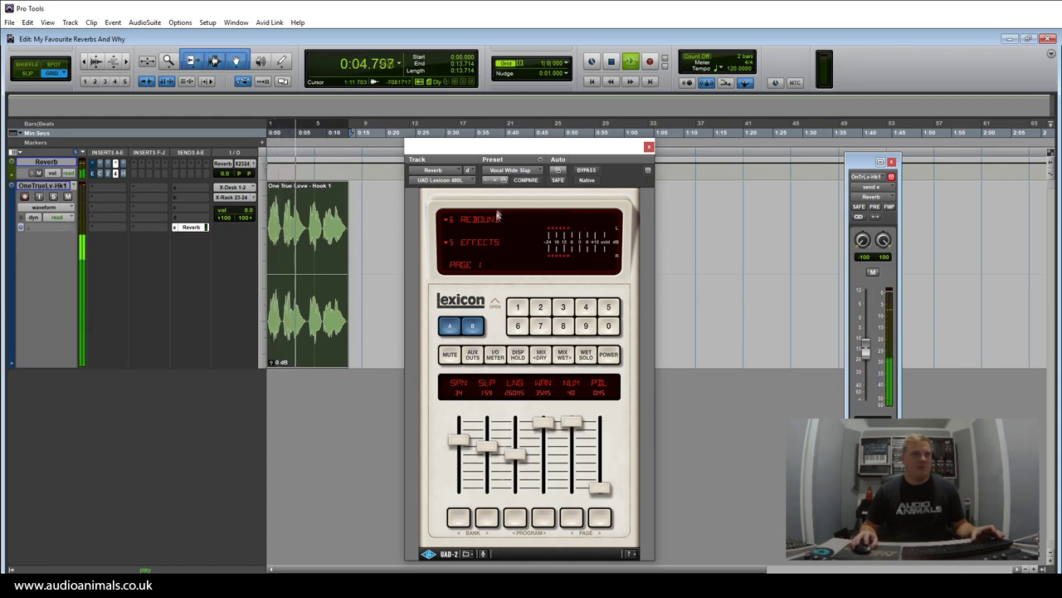
Step: Load the Vocal Plate Vibes preset and set the reverb size to 16 meters
{"action": "left_click", "coordinate": [499, 179]}
{"action": "mouse_move", "coordinate": [562, 225]}
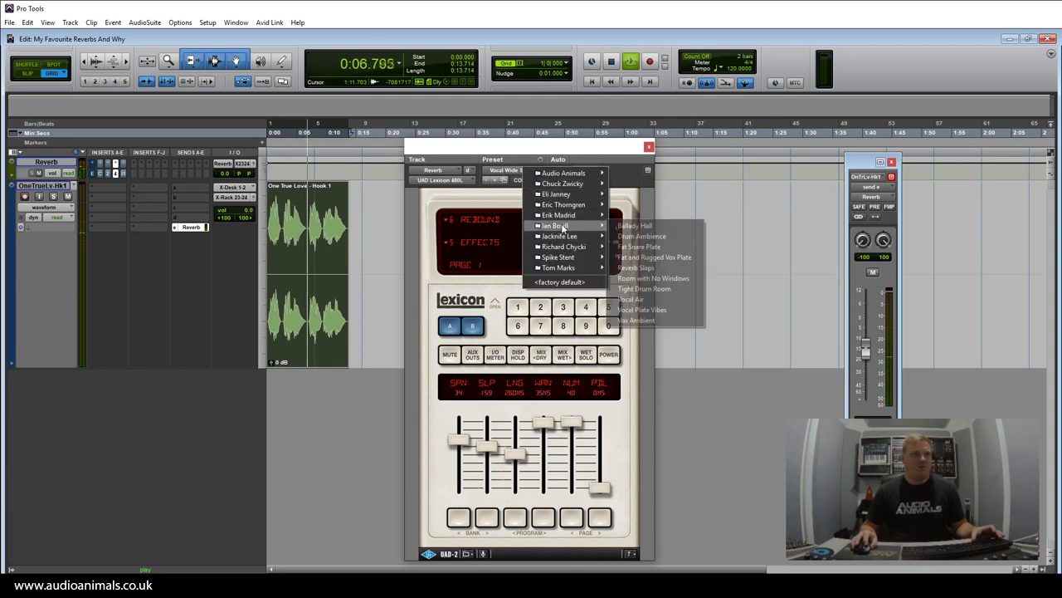
{"action": "left_click", "coordinate": [642, 309]}
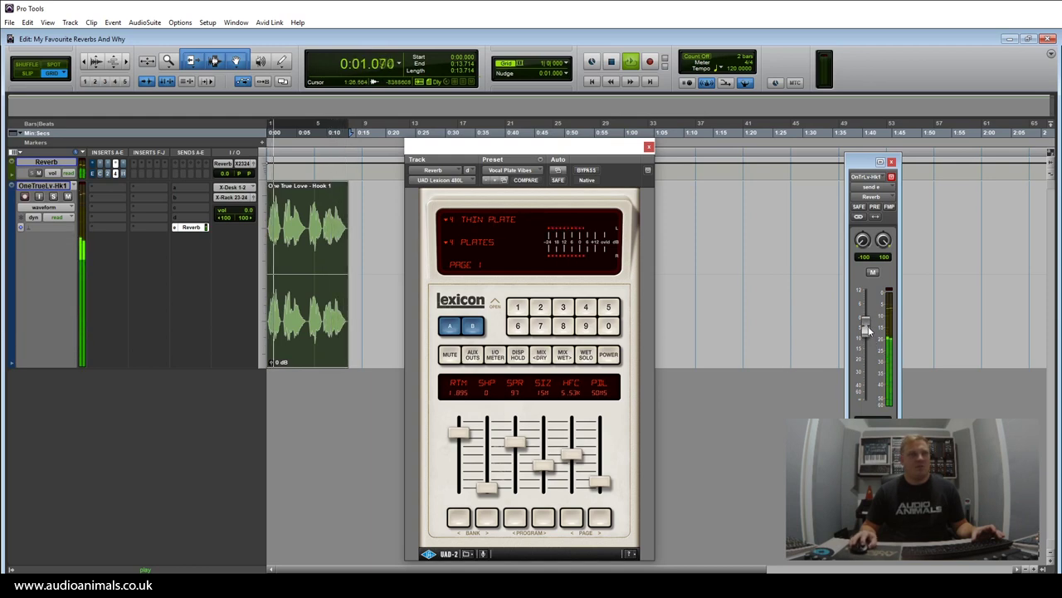
{"action": "left_click_drag", "start_coordinate": [544, 462], "coordinate": [546, 430]}
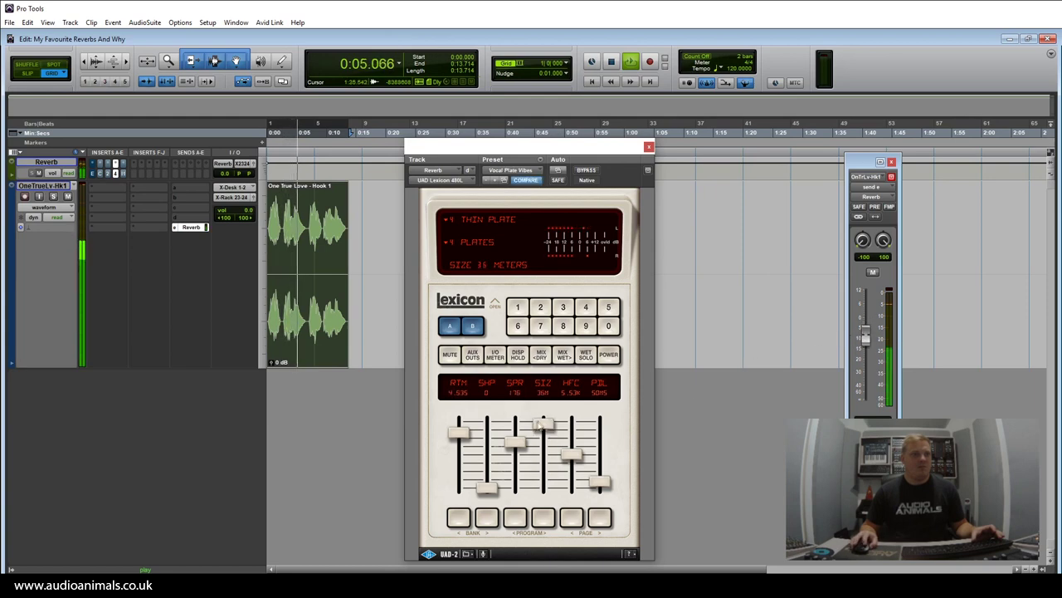
{"action": "left_click_drag", "start_coordinate": [543, 425], "coordinate": [543, 457]}
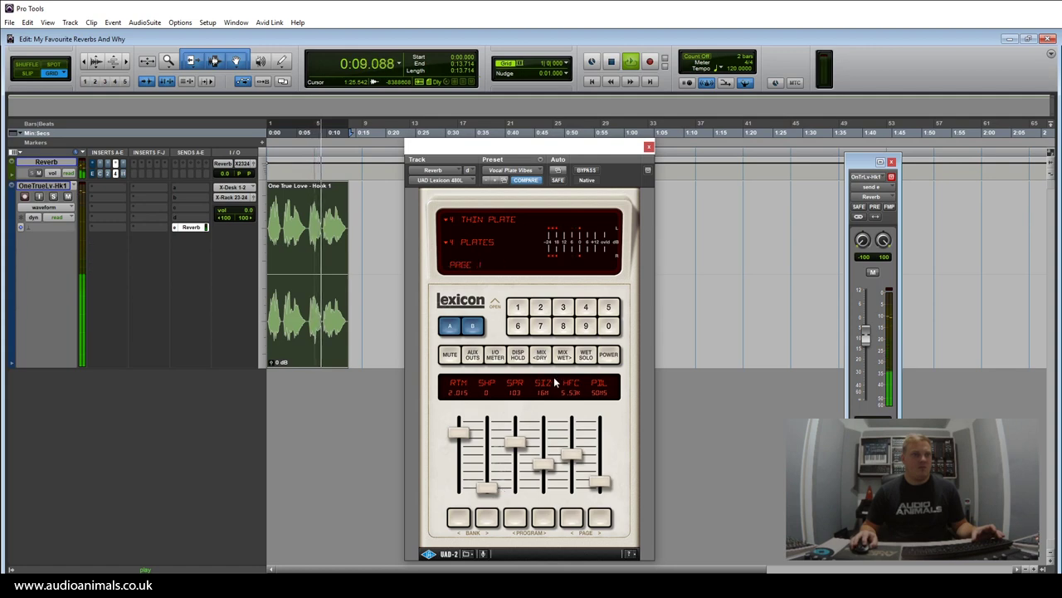
Step: Set diffusion to 28, mix fully wet, echo level -4 dB, trim the send, and close the 480L
{"action": "left_click", "coordinate": [600, 517]}
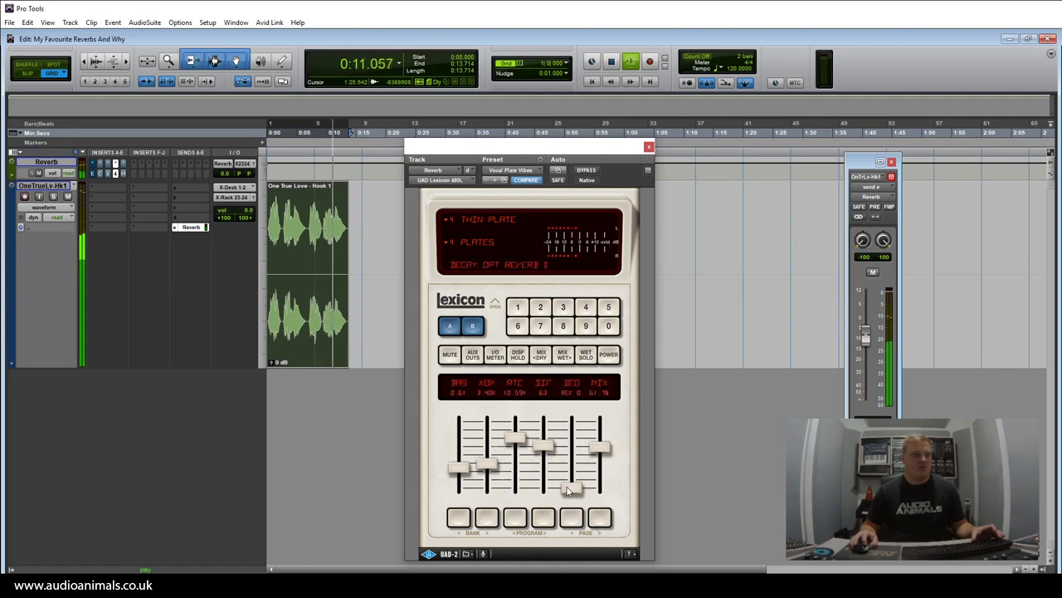
{"action": "left_click", "coordinate": [548, 453]}
{"action": "left_click_drag", "start_coordinate": [548, 448], "coordinate": [548, 470]}
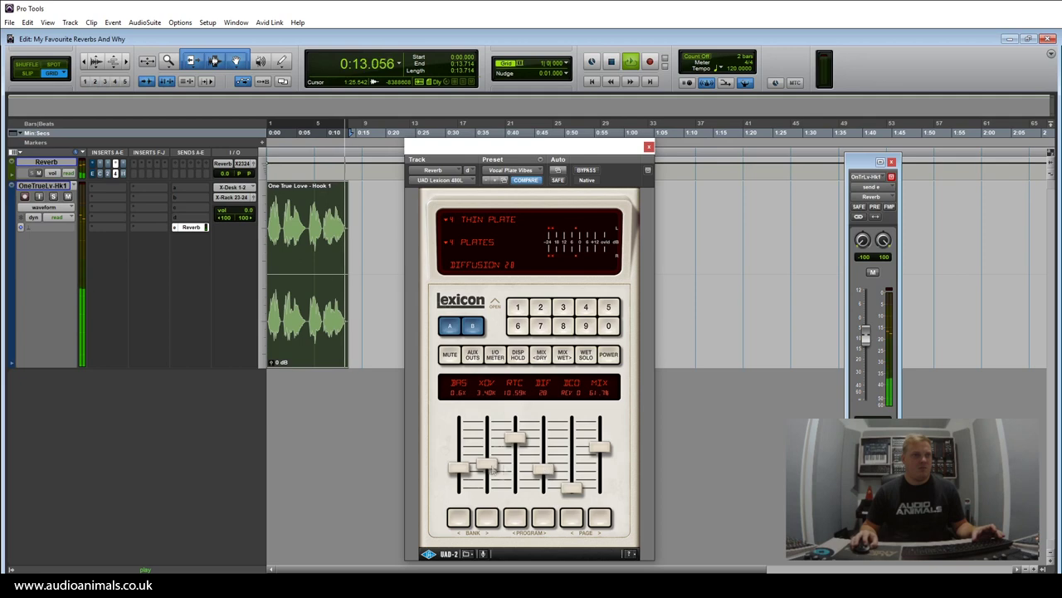
{"action": "left_click", "coordinate": [601, 449]}
{"action": "mouse_move", "coordinate": [605, 454]}
{"action": "left_mouse_down"}
{"action": "mouse_move", "coordinate": [603, 481]}
{"action": "mouse_move", "coordinate": [601, 440]}
{"action": "left_mouse_up"}
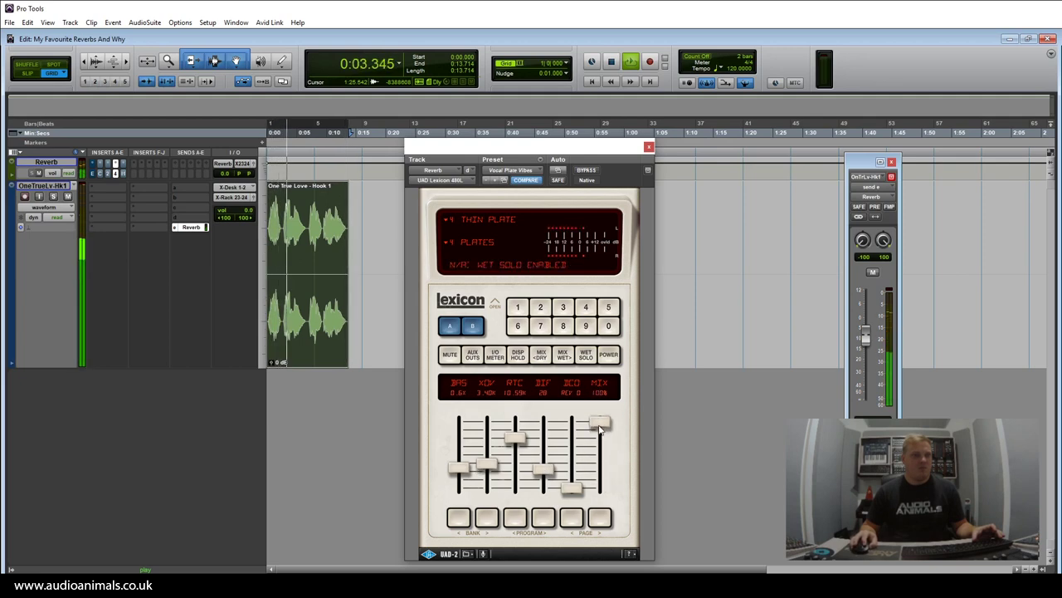
{"action": "left_click", "coordinate": [597, 517]}
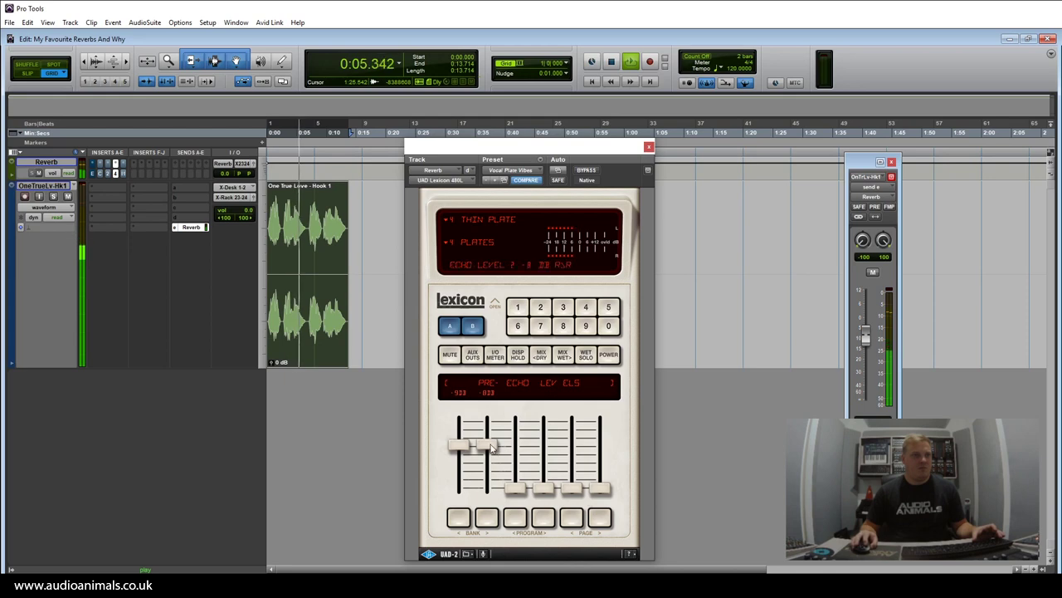
{"action": "left_click_drag", "start_coordinate": [487, 444], "coordinate": [490, 432]}
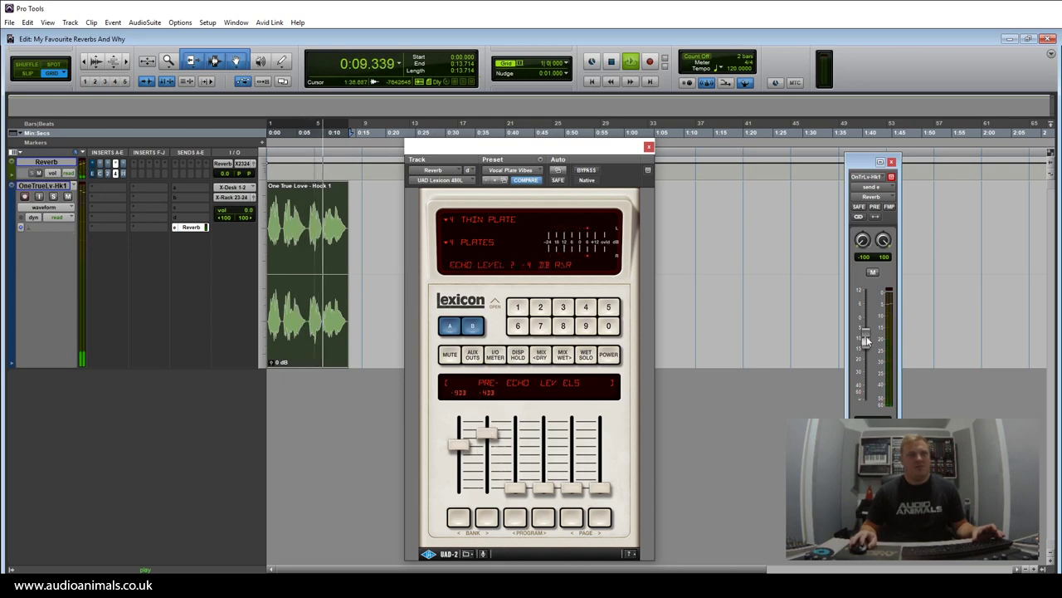
{"action": "left_click_drag", "start_coordinate": [866, 332], "coordinate": [865, 342]}
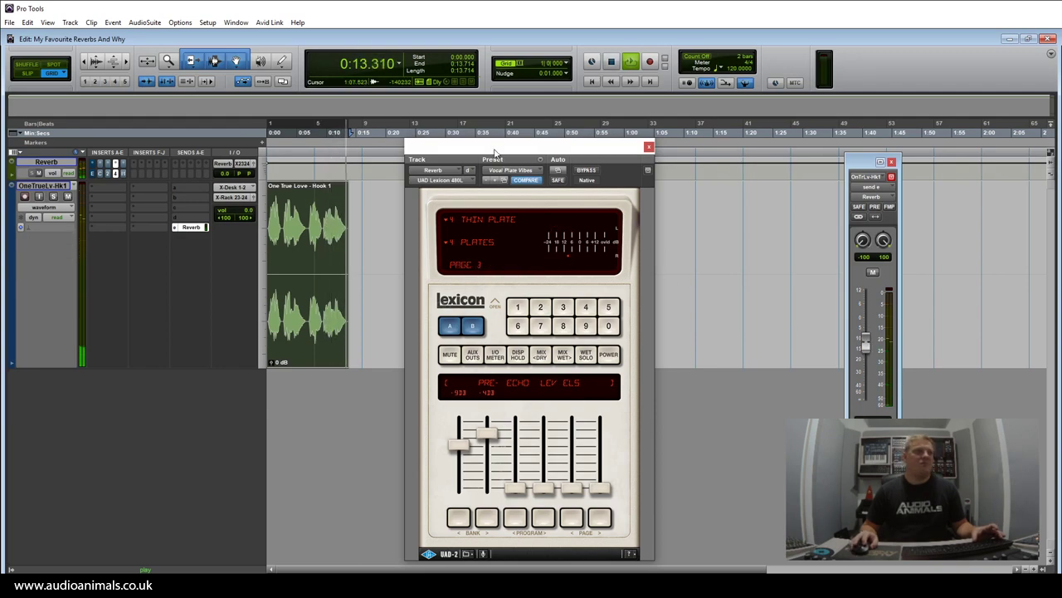
{"action": "left_click", "coordinate": [649, 147]}
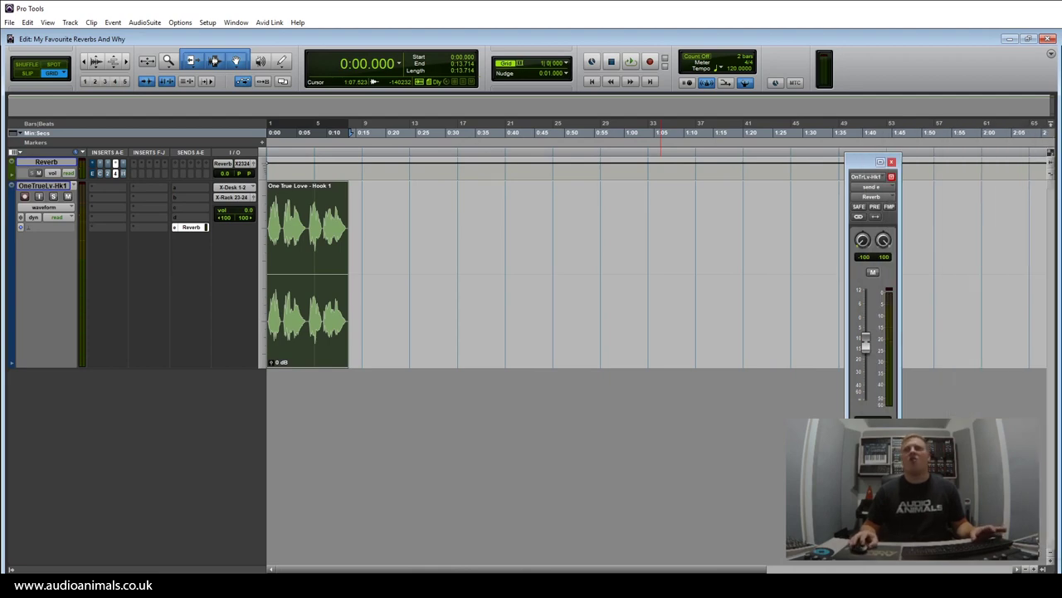
Step: Take IR1 out of bypass and, during playback, switch its impulse from Concert Hall to Room 1 Small Room
{"action": "left_click_drag", "start_coordinate": [428, 188], "coordinate": [517, 218]}
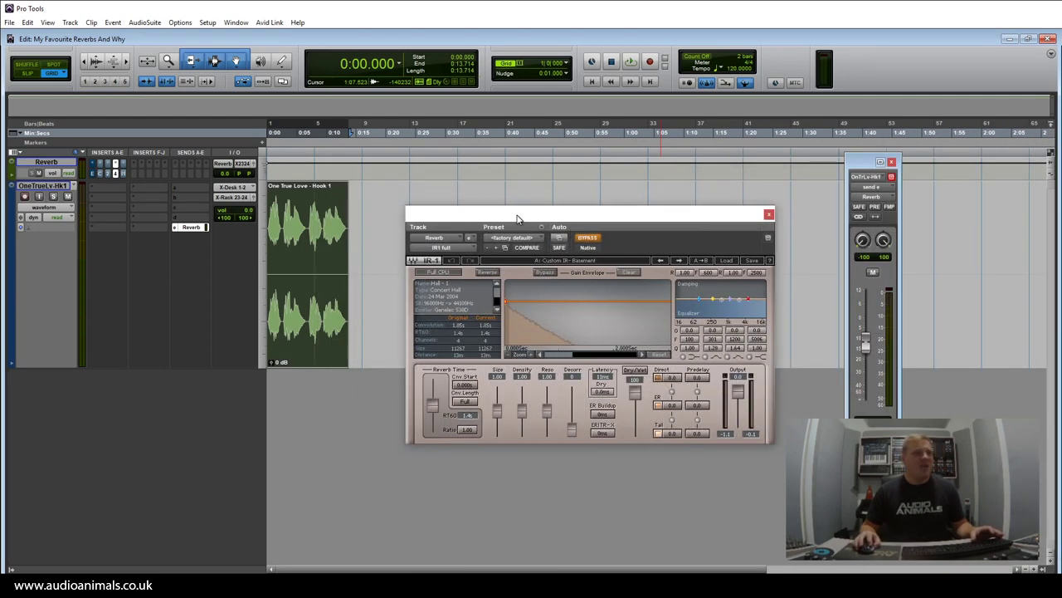
{"action": "left_click", "coordinate": [588, 239]}
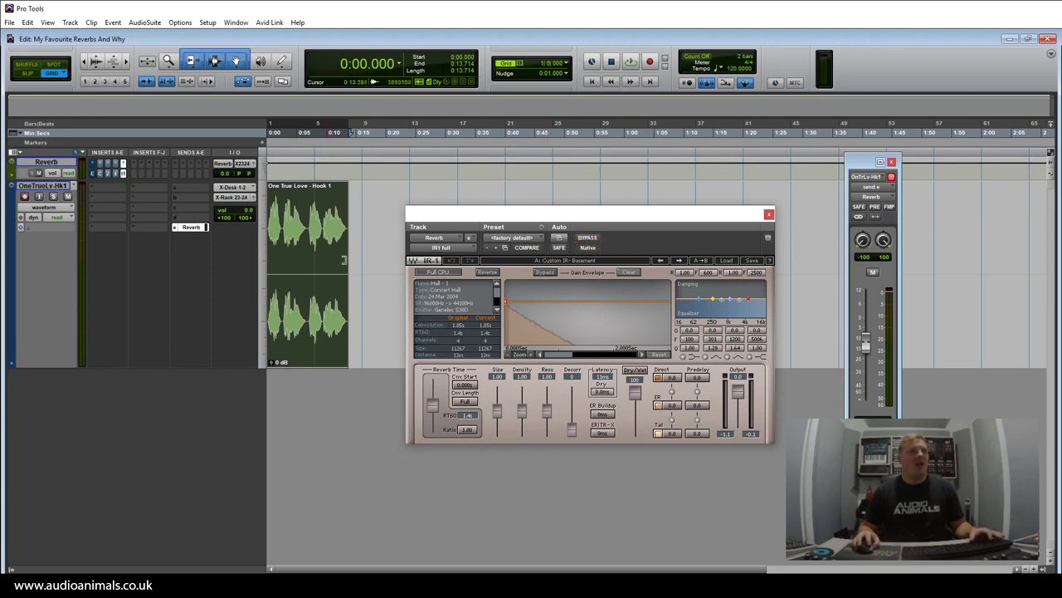
{"action": "left_click", "coordinate": [292, 225]}
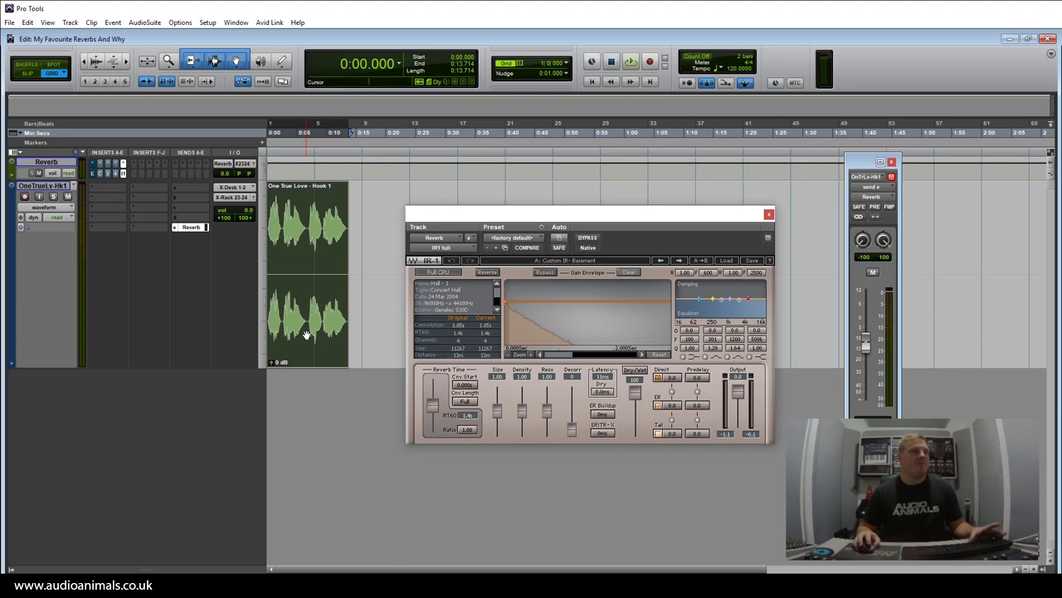
{"action": "key", "text": "space"}
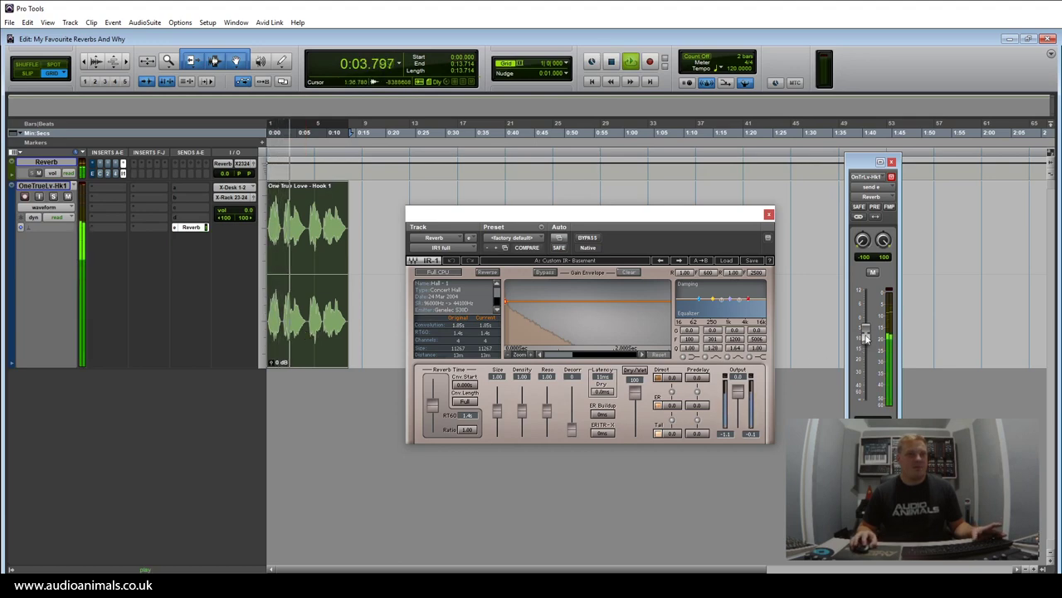
{"action": "left_click", "coordinate": [678, 261]}
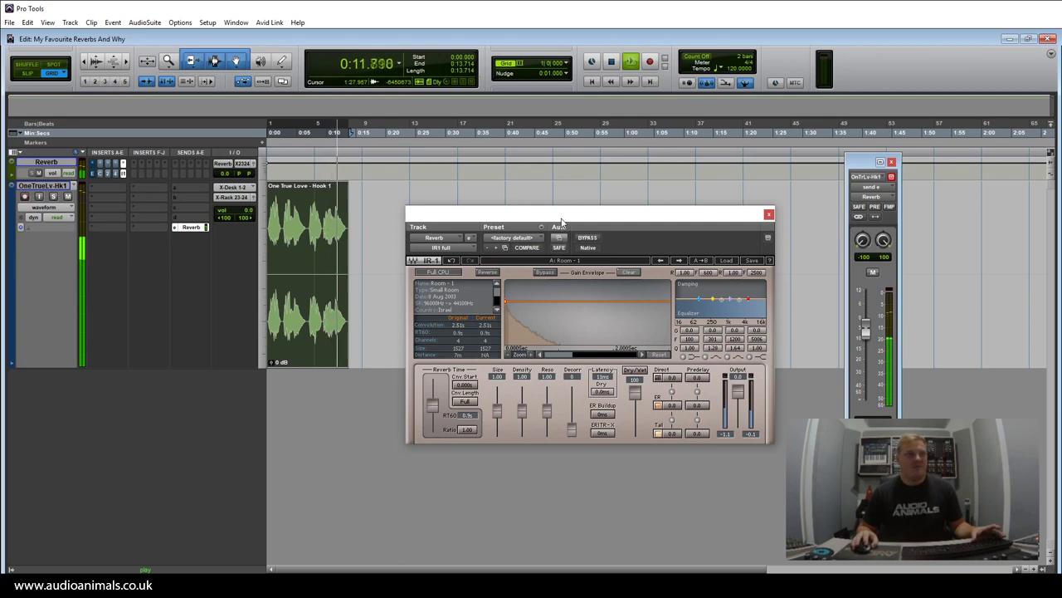
{"action": "key", "text": "space"}
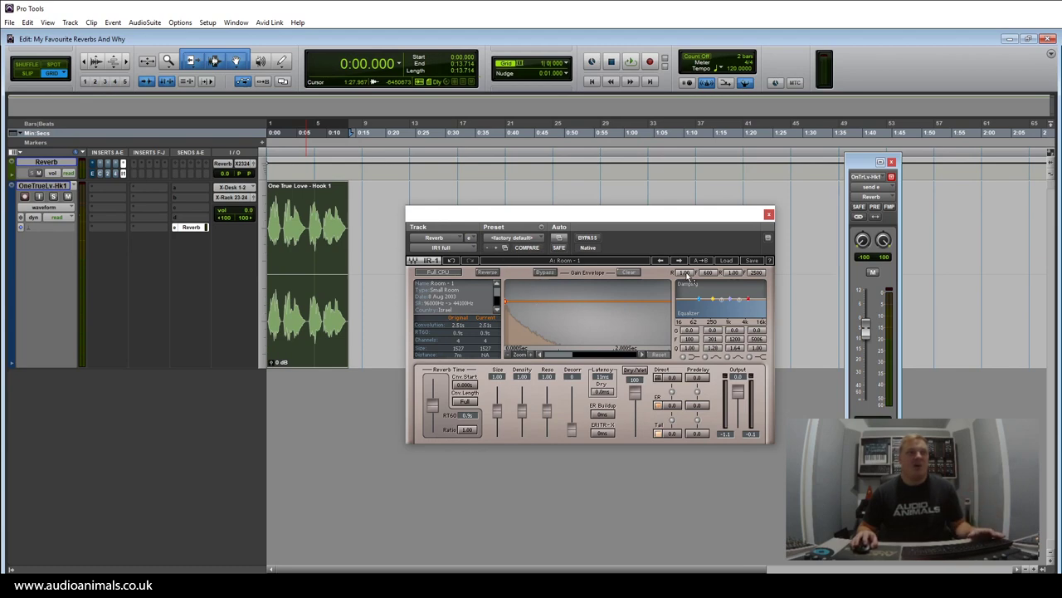
Step: Import the Basement custom impulse response file into IR-1
{"action": "left_click", "coordinate": [720, 262]}
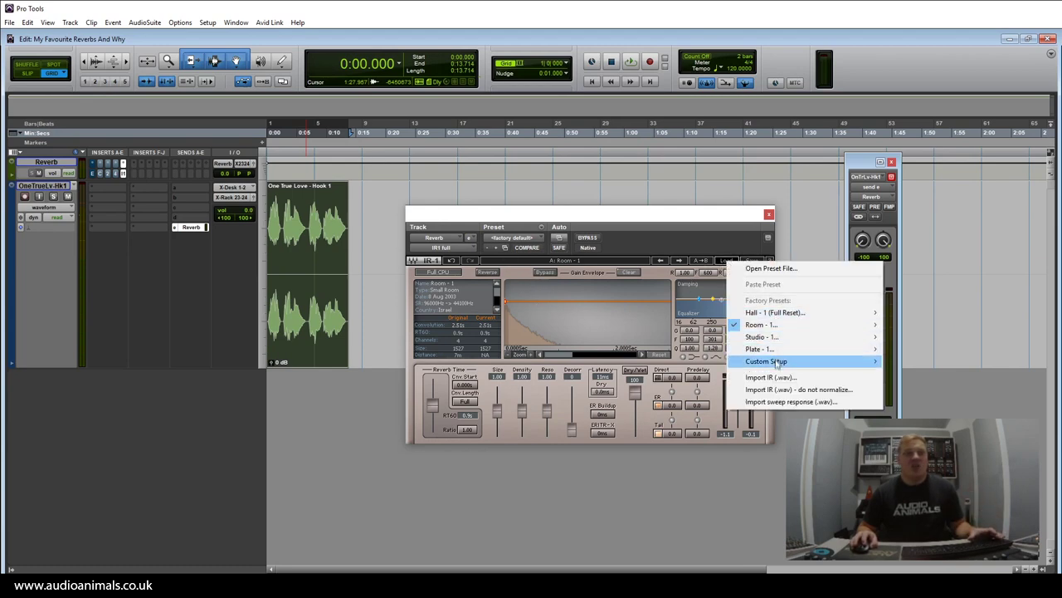
{"action": "left_click", "coordinate": [802, 380]}
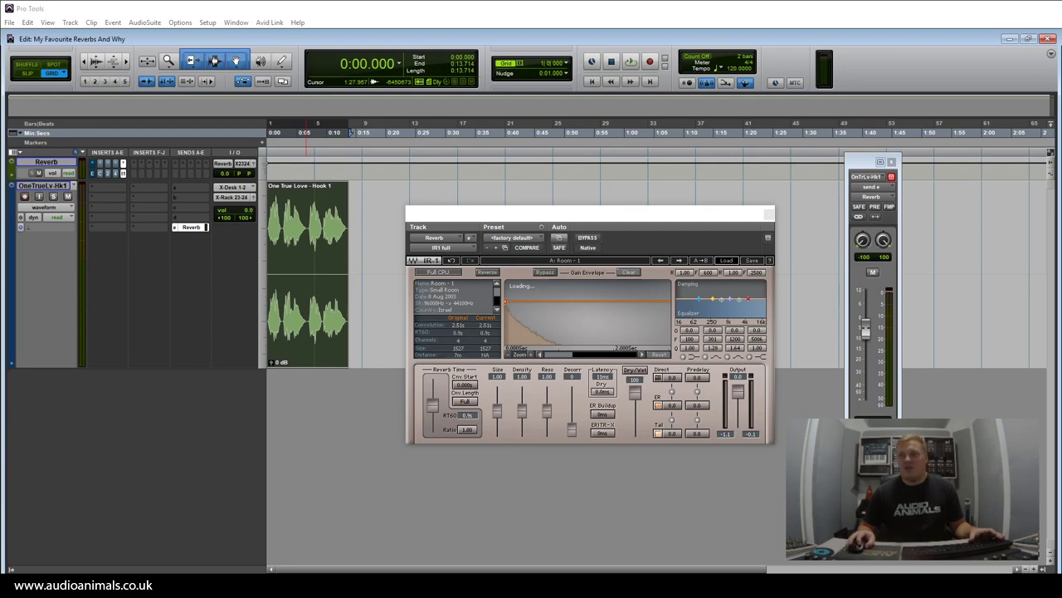
{"action": "left_click_drag", "start_coordinate": [573, 218], "coordinate": [569, 233]}
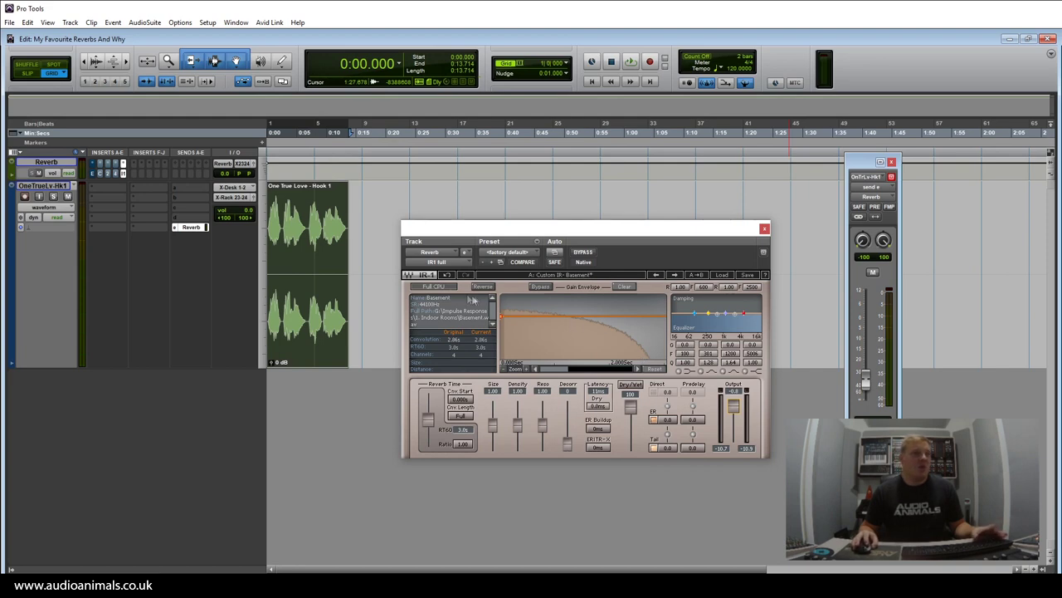
Step: Play the vocal while sweeping IR-1's size to 0.71, up to 4.00, then back to about 2
{"action": "key", "text": "space"}
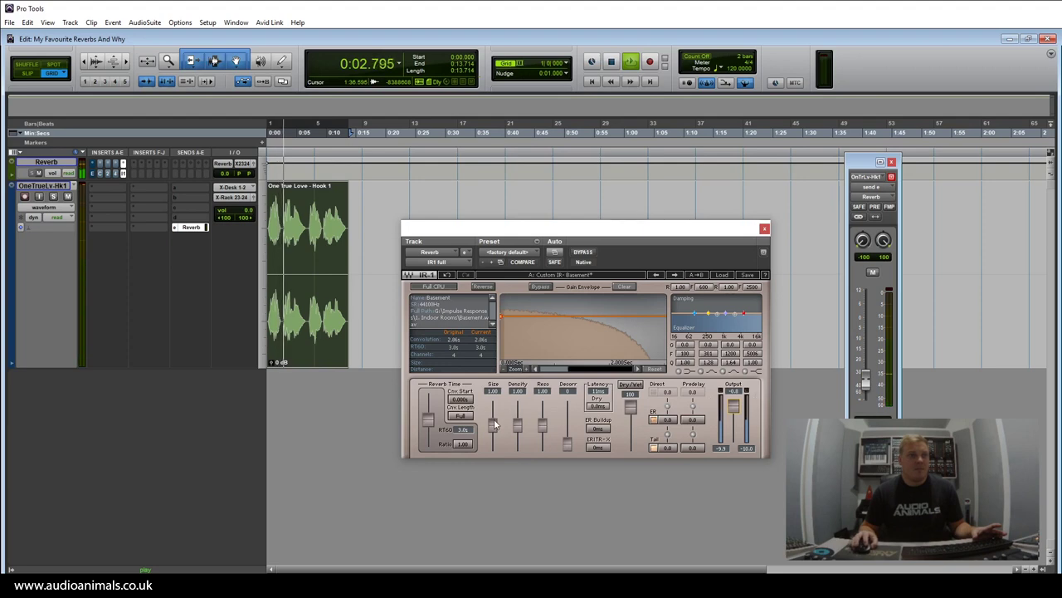
{"action": "left_click_drag", "start_coordinate": [493, 424], "coordinate": [492, 438]}
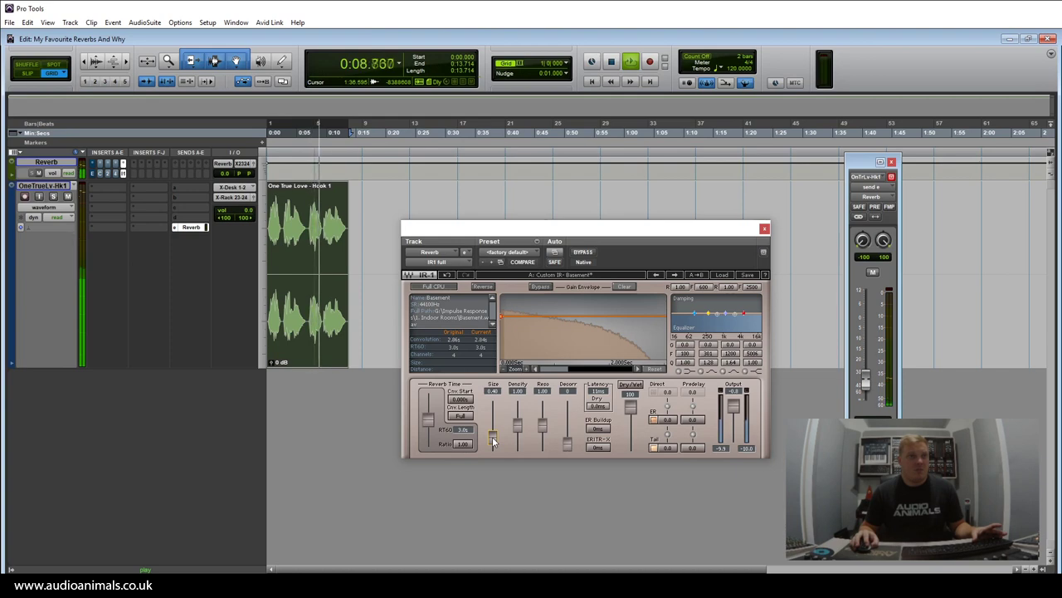
{"action": "left_click_drag", "start_coordinate": [492, 442], "coordinate": [491, 413]}
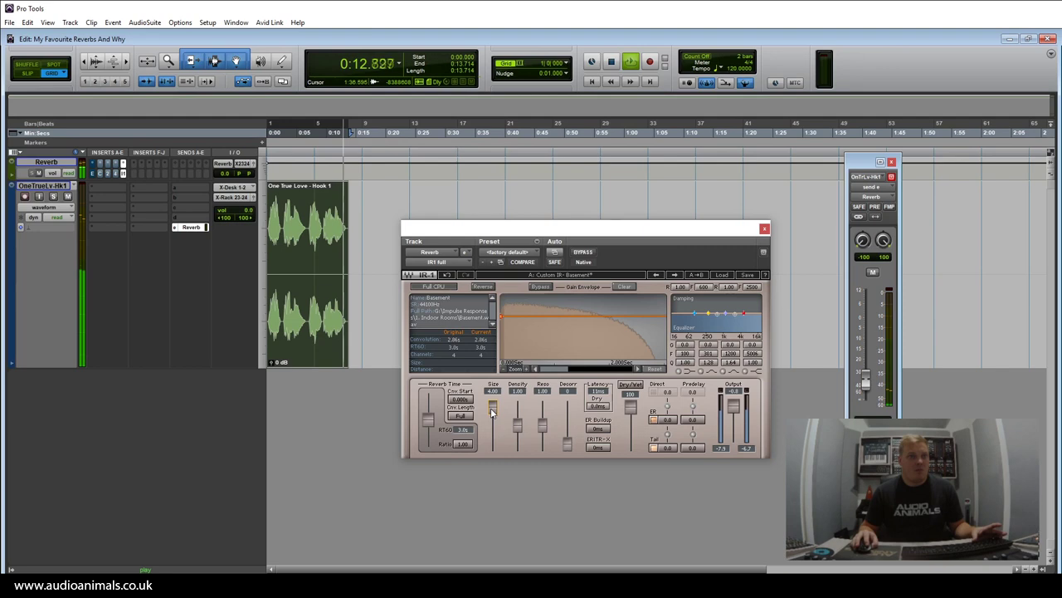
{"action": "left_click_drag", "start_coordinate": [492, 413], "coordinate": [492, 417]}
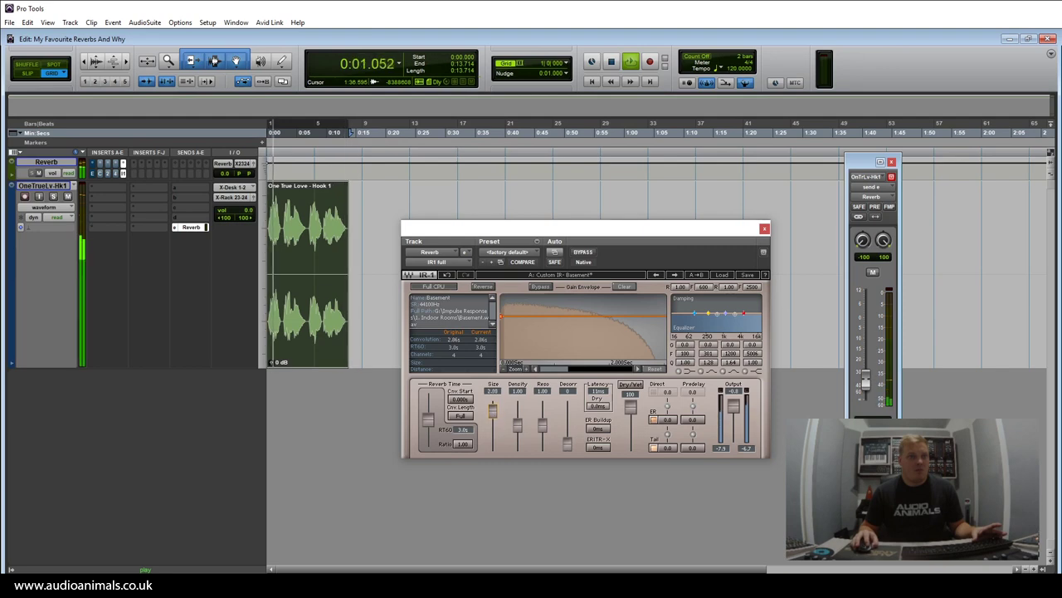
{"action": "key", "text": "space"}
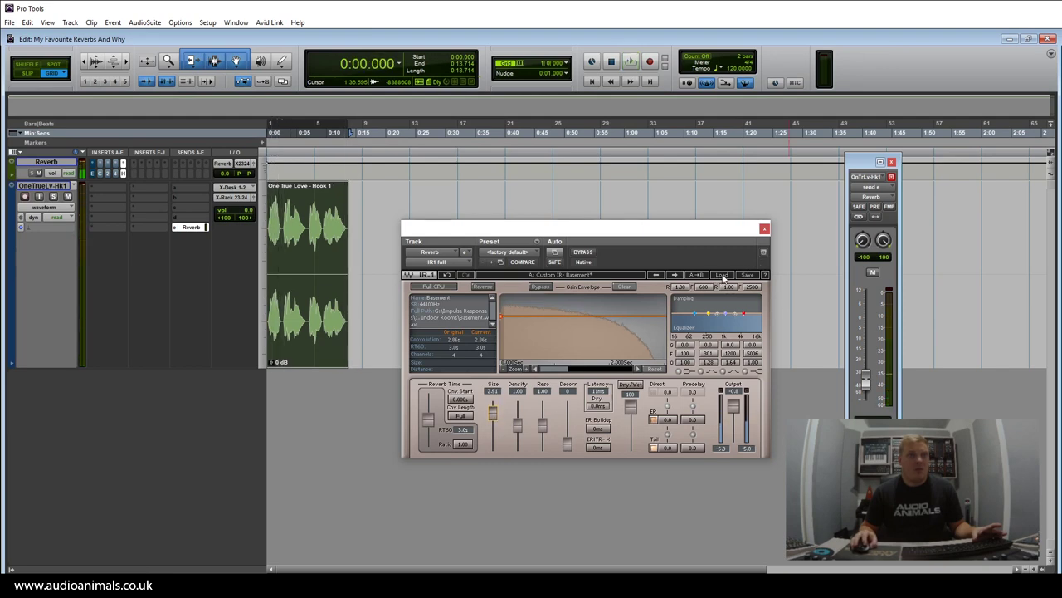
{"action": "left_click", "coordinate": [724, 276]}
Step: Load the Viaduct impulse and, during playback, sweep its size below 1 and up to 4.06
{"action": "left_click", "coordinate": [757, 338]}
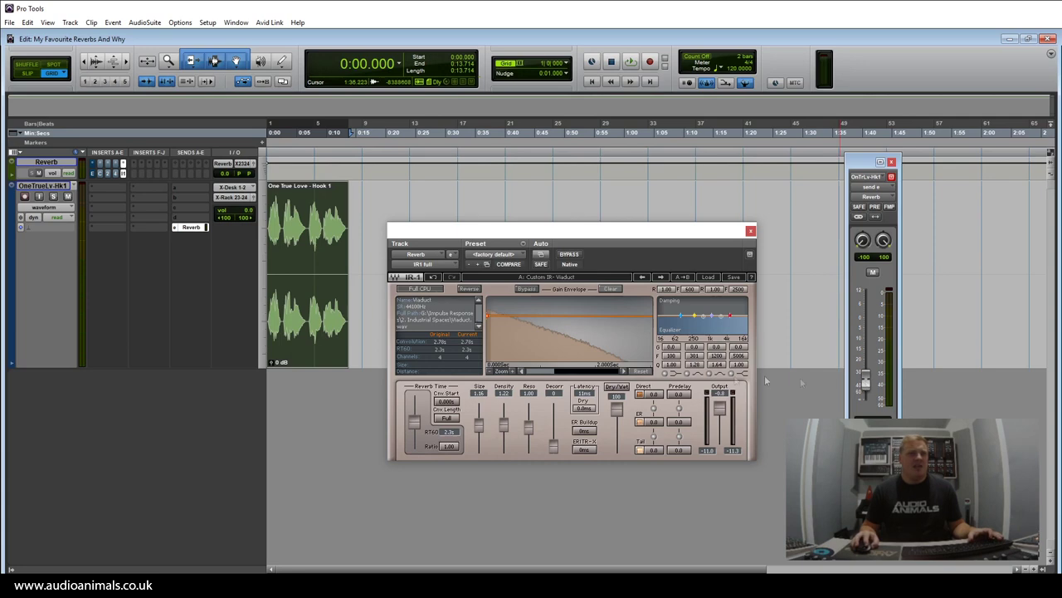
{"action": "left_click_drag", "start_coordinate": [551, 238], "coordinate": [567, 233]}
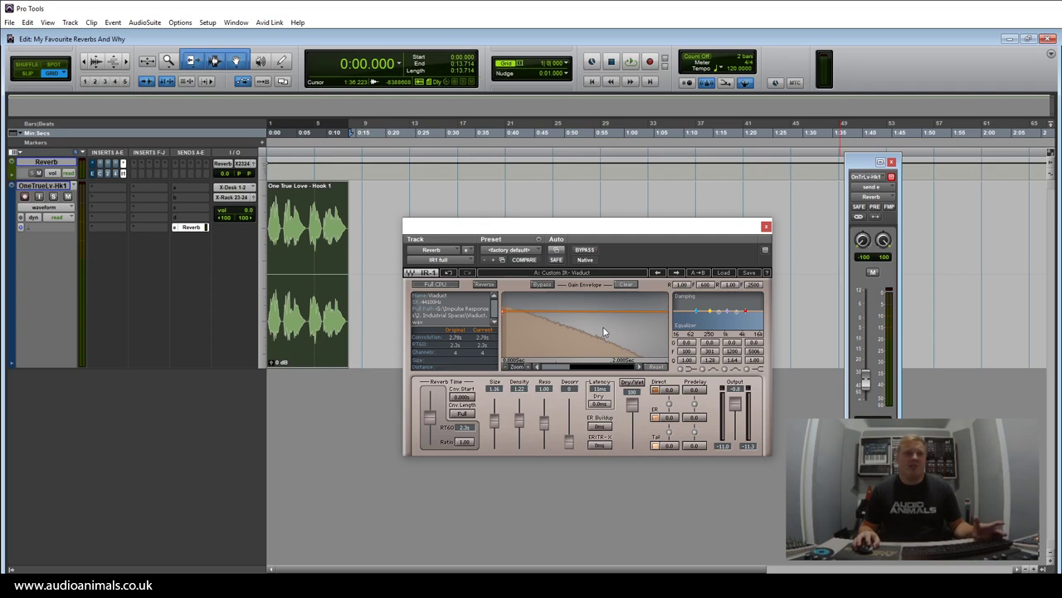
{"action": "key", "text": "space"}
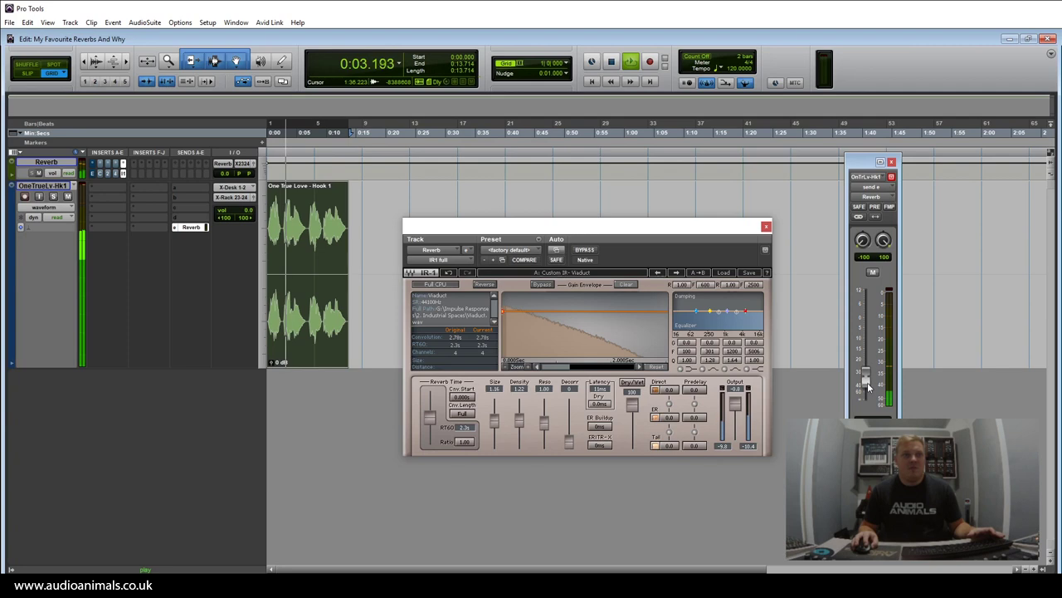
{"action": "left_click_drag", "start_coordinate": [494, 420], "coordinate": [496, 441]}
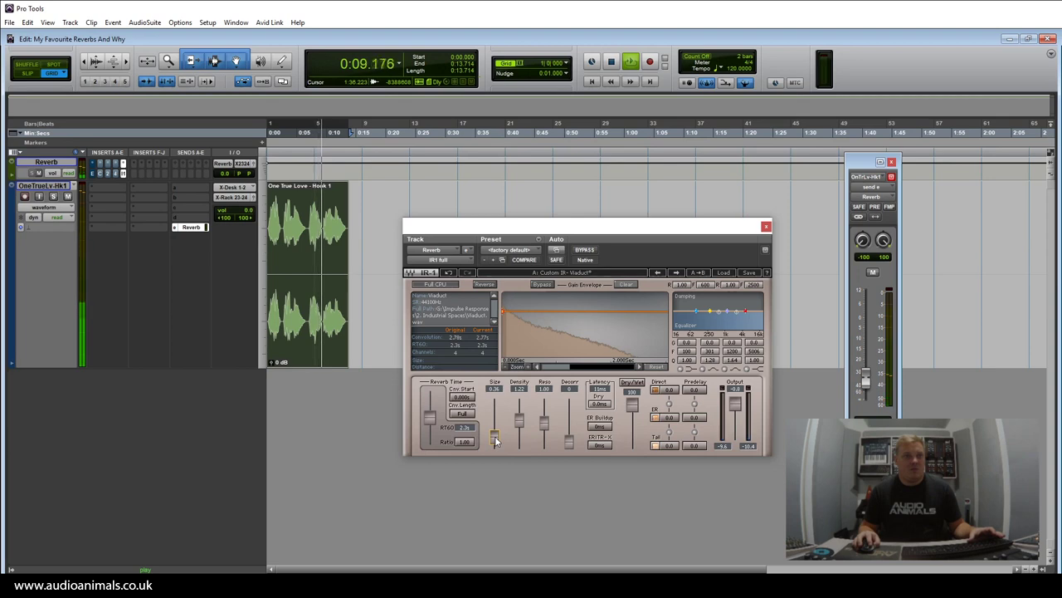
{"action": "left_click_drag", "start_coordinate": [495, 441], "coordinate": [496, 404]}
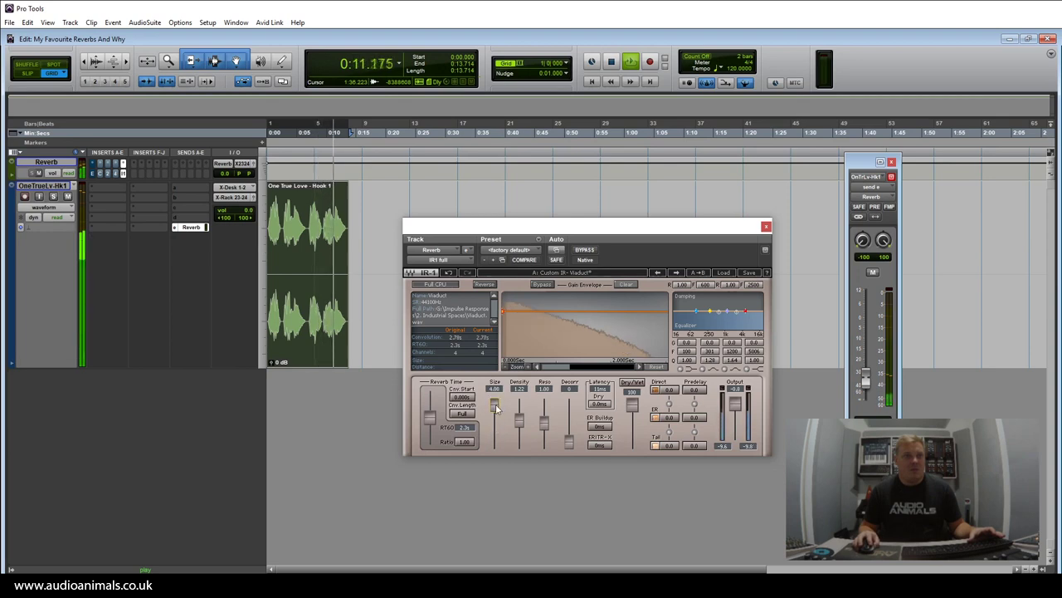
Step: Lower the reverb send, trim the size to 3.28, then stop and close the reverb and send windows
{"action": "left_click_drag", "start_coordinate": [865, 379], "coordinate": [868, 391]}
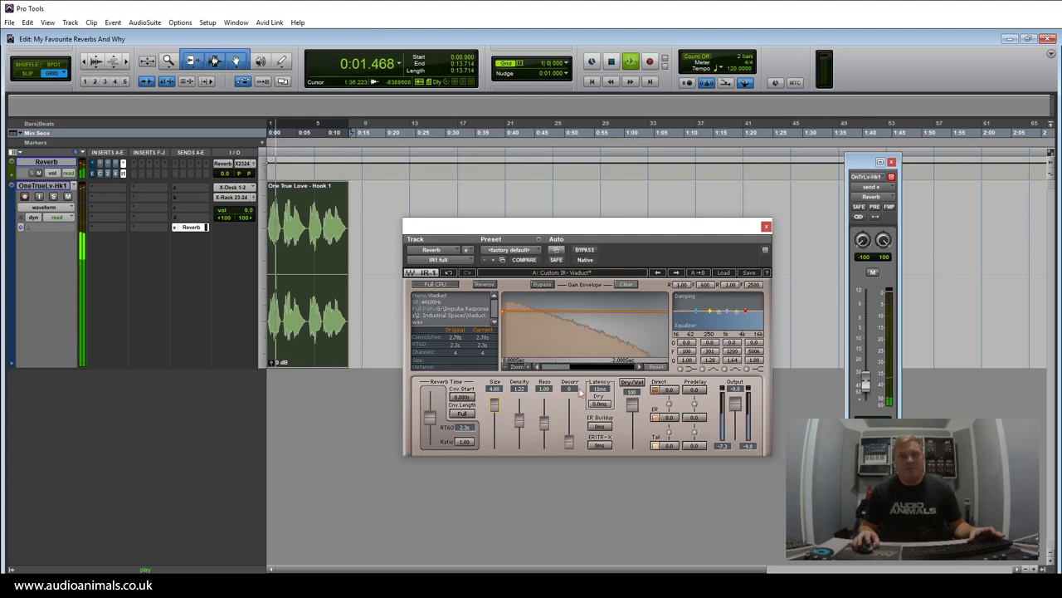
{"action": "left_click_drag", "start_coordinate": [494, 404], "coordinate": [494, 406]}
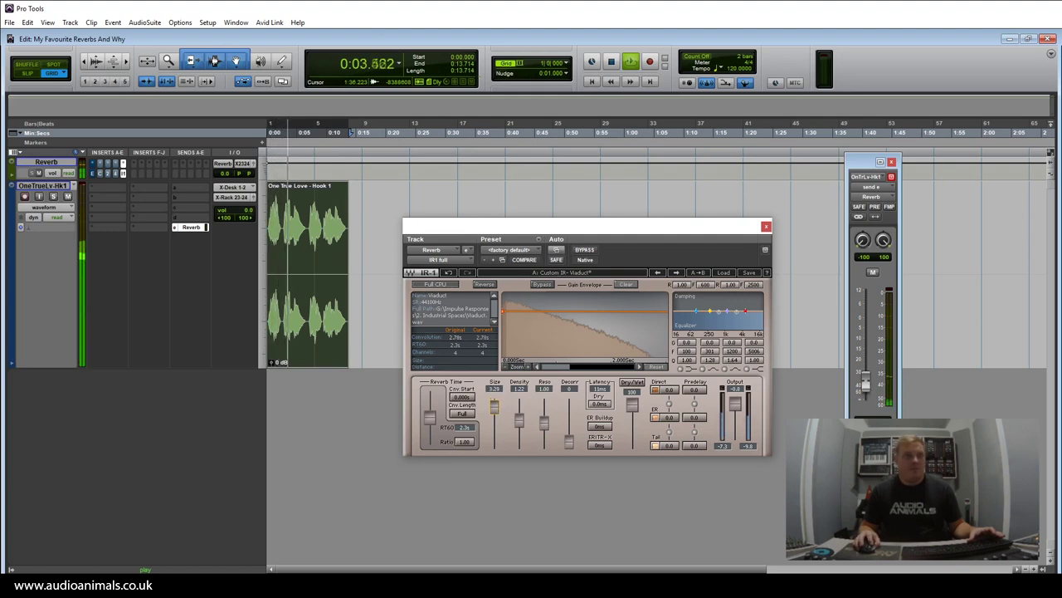
{"action": "left_click_drag", "start_coordinate": [865, 378], "coordinate": [866, 386]}
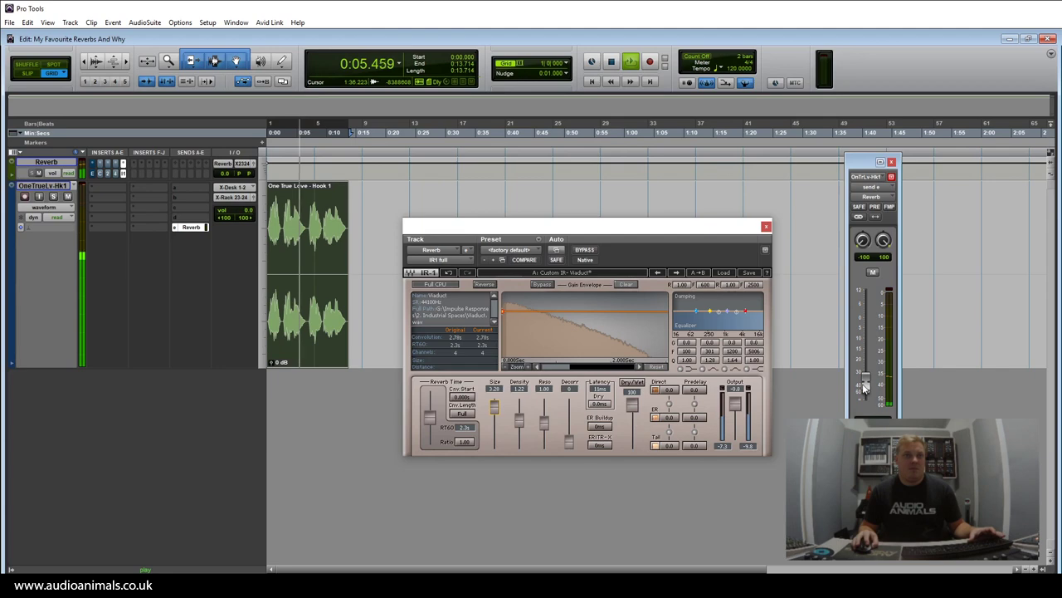
{"action": "key", "text": "space"}
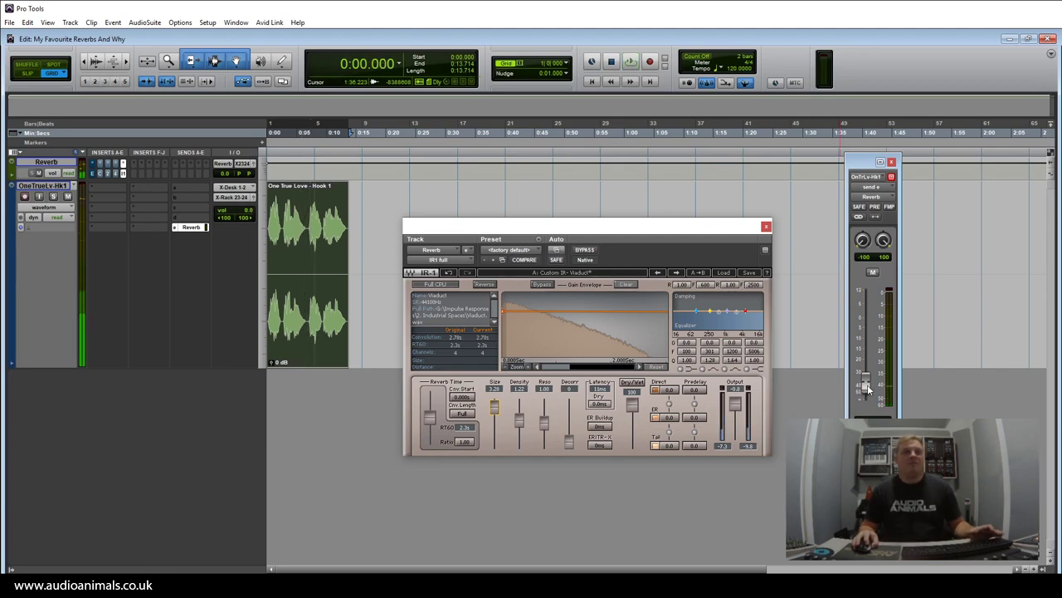
{"action": "key", "text": "ctrl+alt+super+w"}
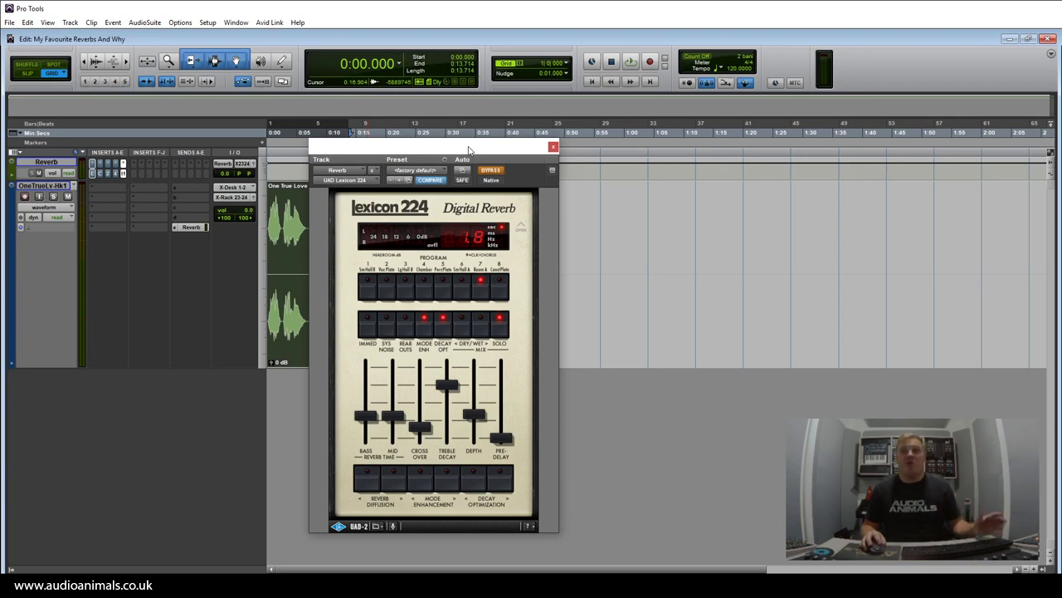
Step: Close the Lexicon 224 and open the Lexicon 480L on the Reverb track, moving its window aside
{"action": "left_click", "coordinate": [553, 147]}
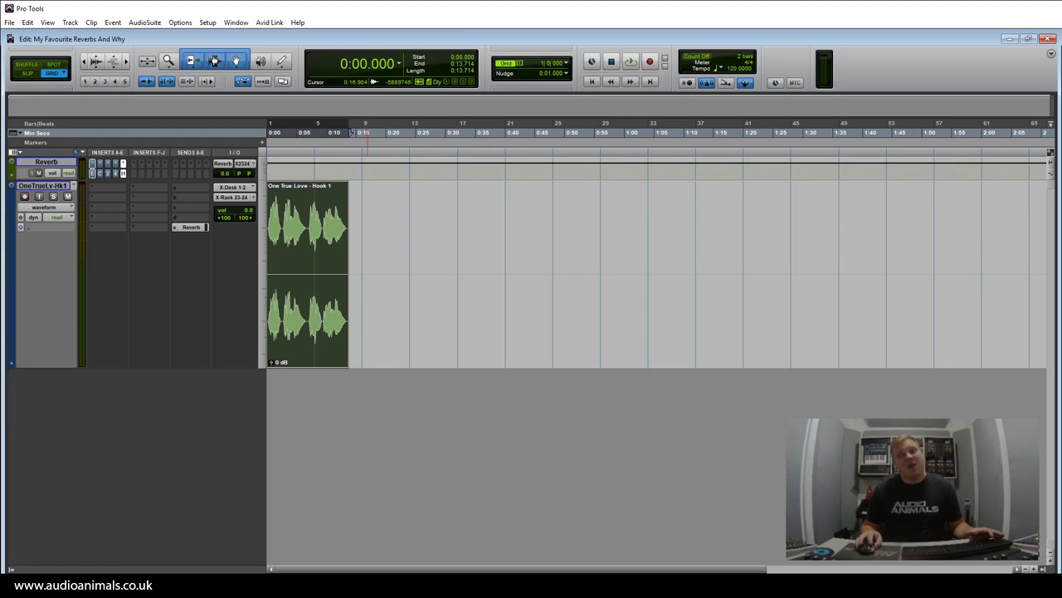
{"action": "left_click", "coordinate": [106, 163]}
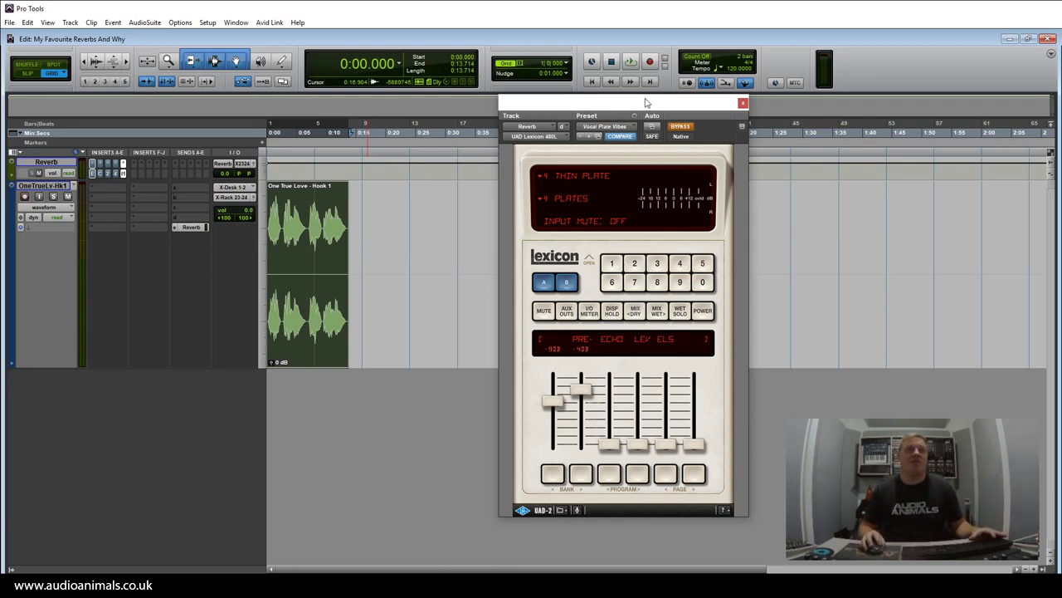
{"action": "left_click_drag", "start_coordinate": [650, 100], "coordinate": [721, 115]}
Step: Close the 480L, then open the Capitol Chambers reverb, shift its window left, and close it
{"action": "left_click", "coordinate": [818, 118]}
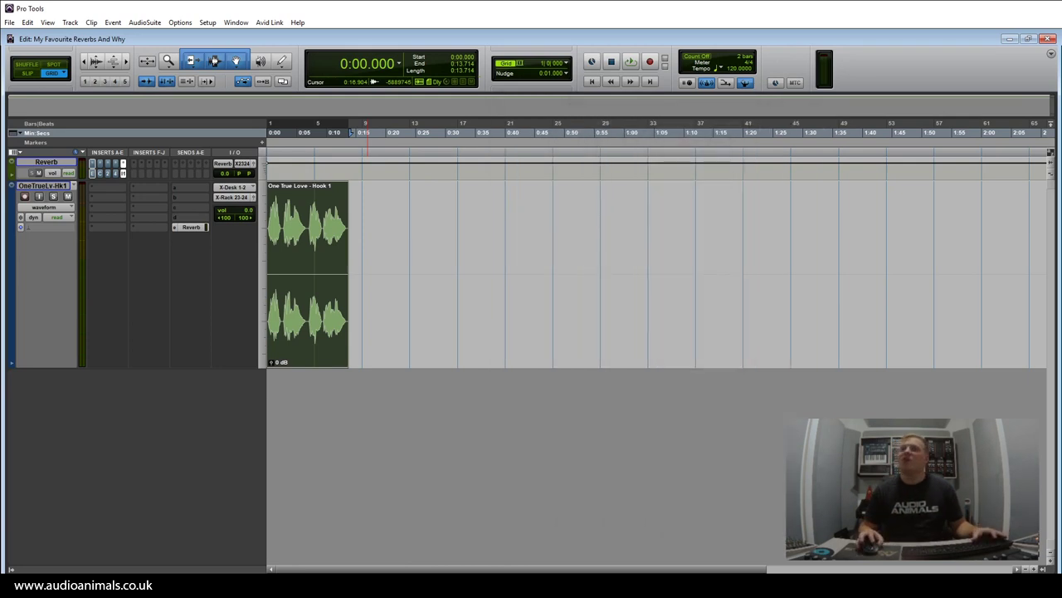
{"action": "left_click", "coordinate": [232, 163]}
{"action": "left_click_drag", "start_coordinate": [830, 133], "coordinate": [655, 111]}
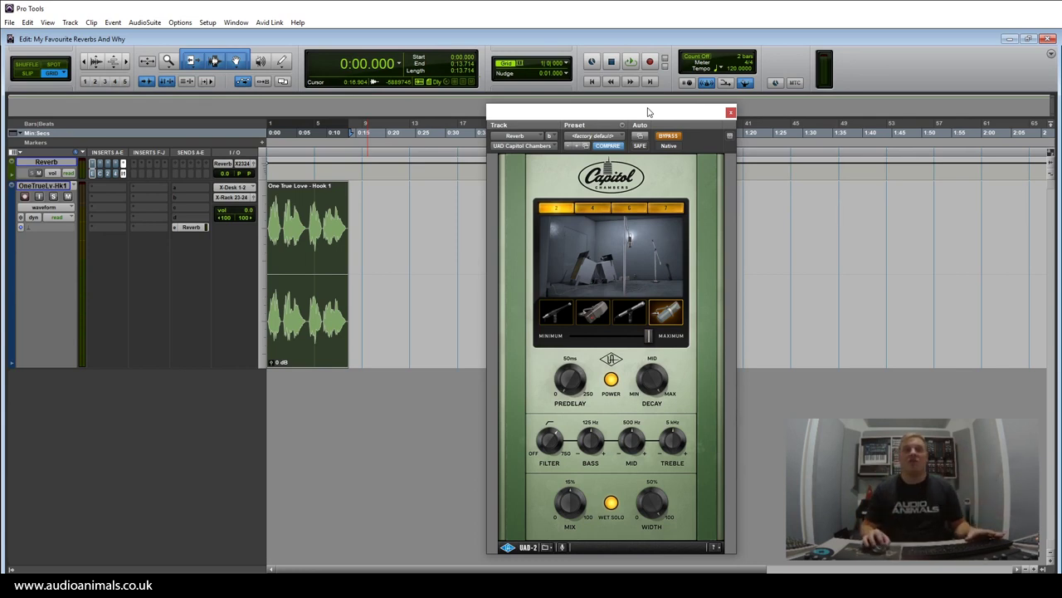
{"action": "left_click", "coordinate": [730, 112]}
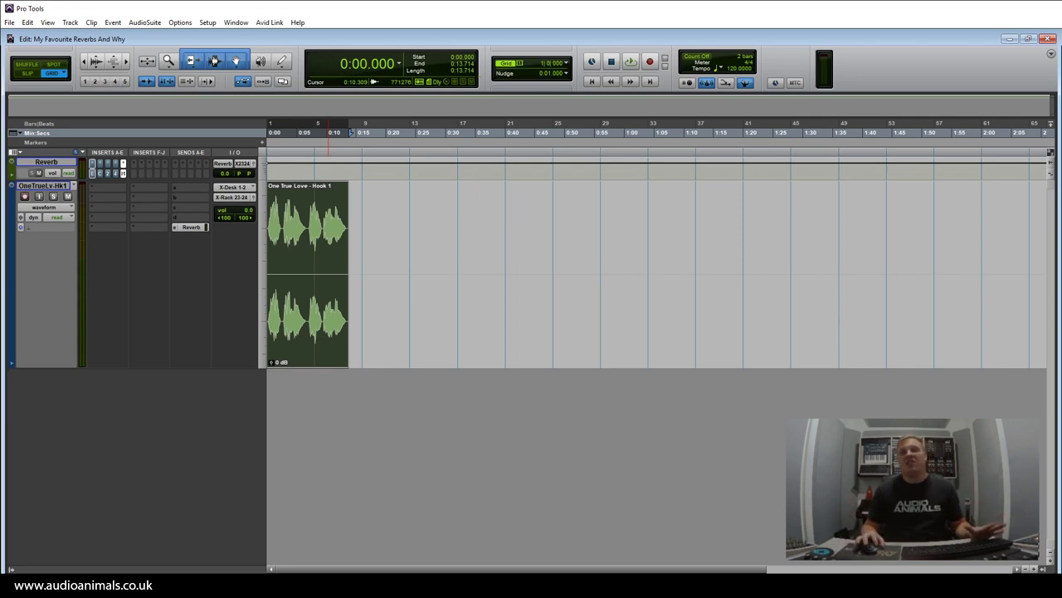
Step: Load the Churches > LA Church ST FR 3.4s preset in Spaces II and move the window aside
{"action": "left_click_drag", "start_coordinate": [1061, 293], "coordinate": [614, 251]}
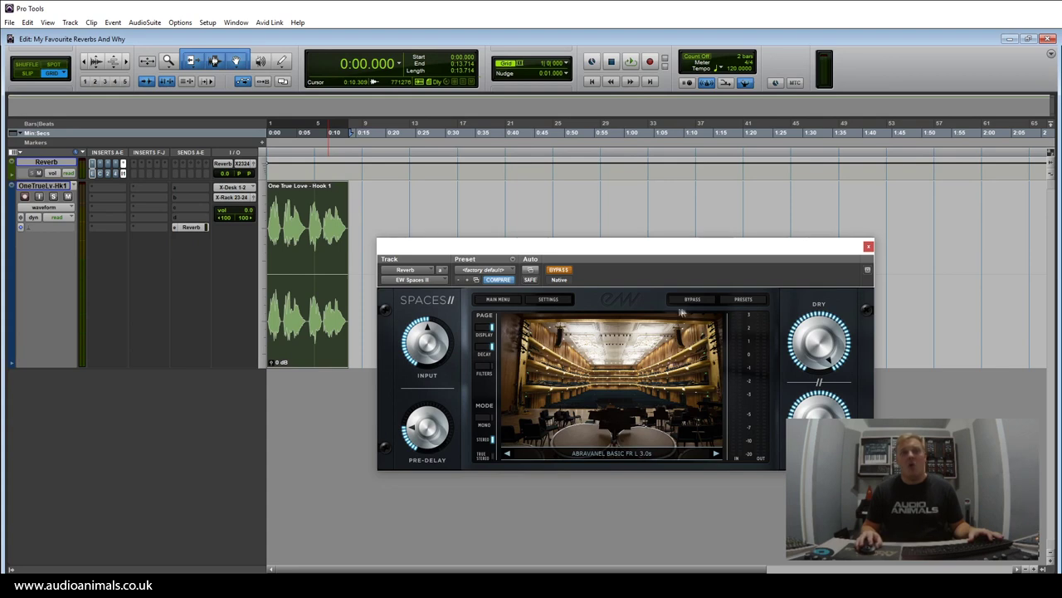
{"action": "left_click", "coordinate": [754, 301]}
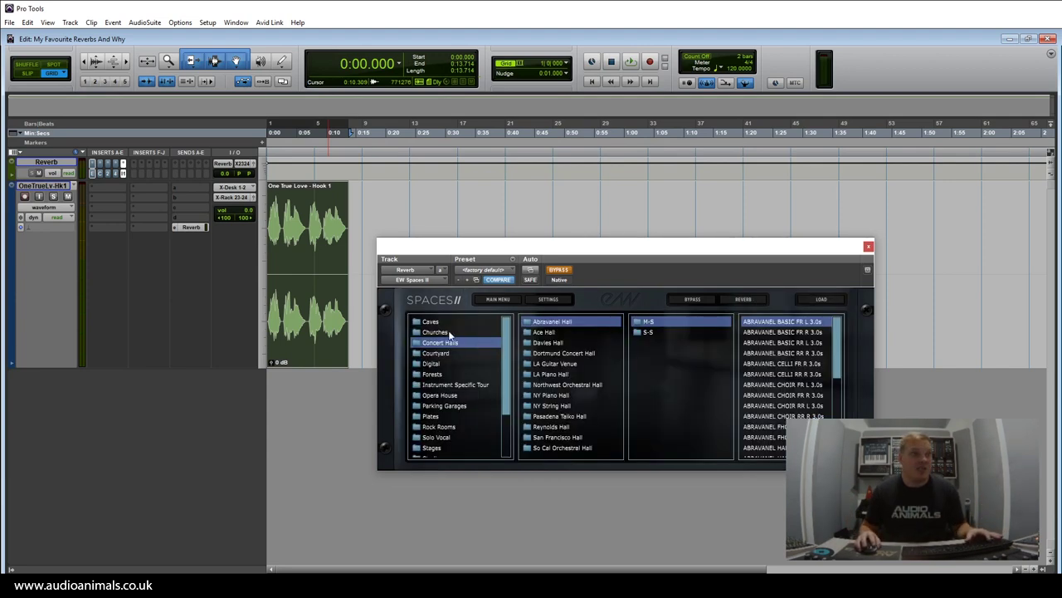
{"action": "left_click", "coordinate": [449, 332]}
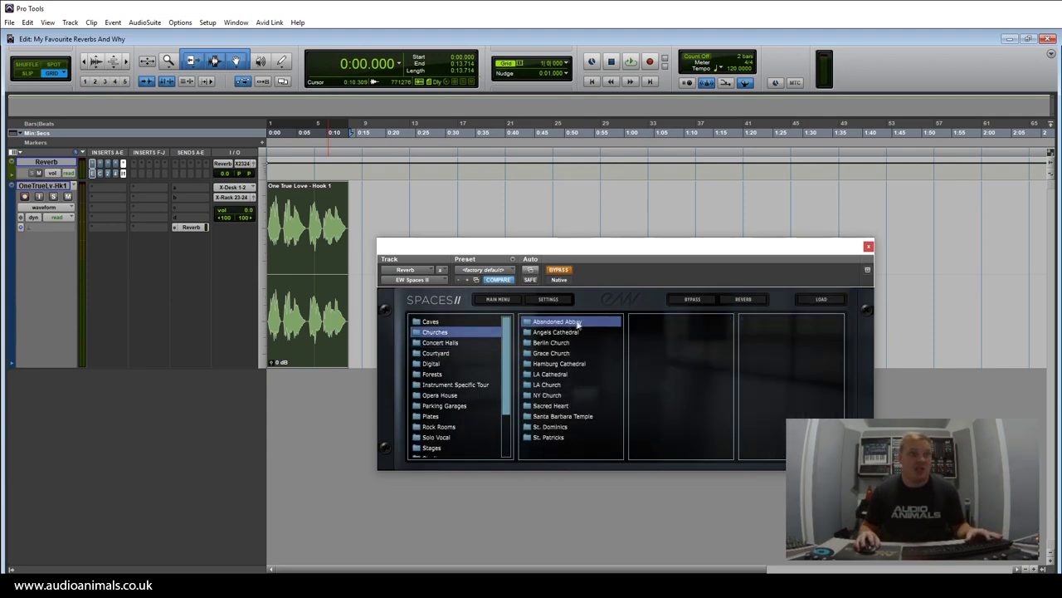
{"action": "left_click", "coordinate": [552, 386]}
{"action": "left_click", "coordinate": [652, 323]}
{"action": "left_click", "coordinate": [777, 326]}
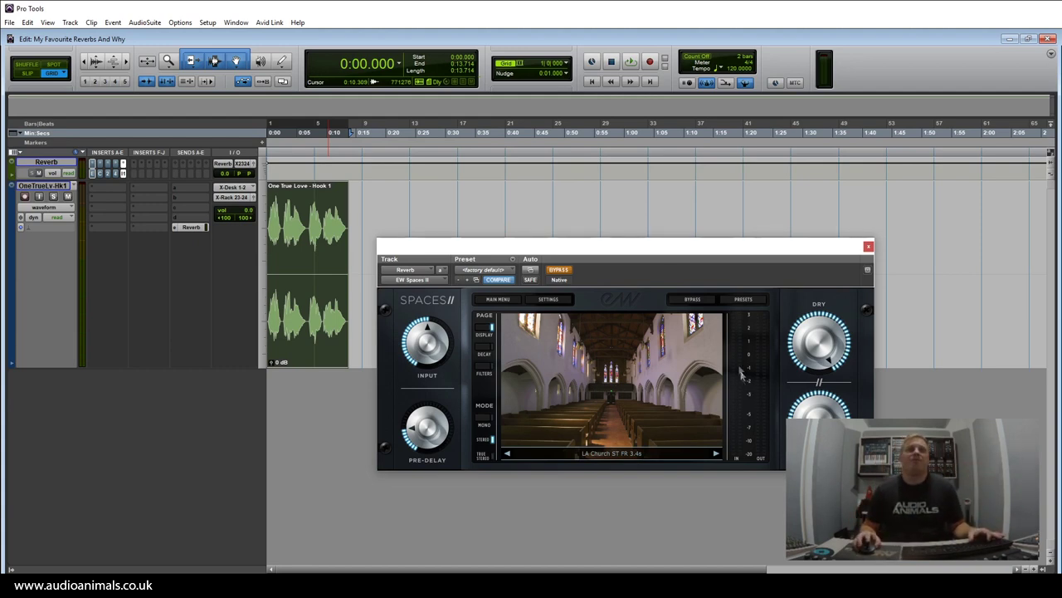
{"action": "left_click_drag", "start_coordinate": [727, 252], "coordinate": [944, 259]}
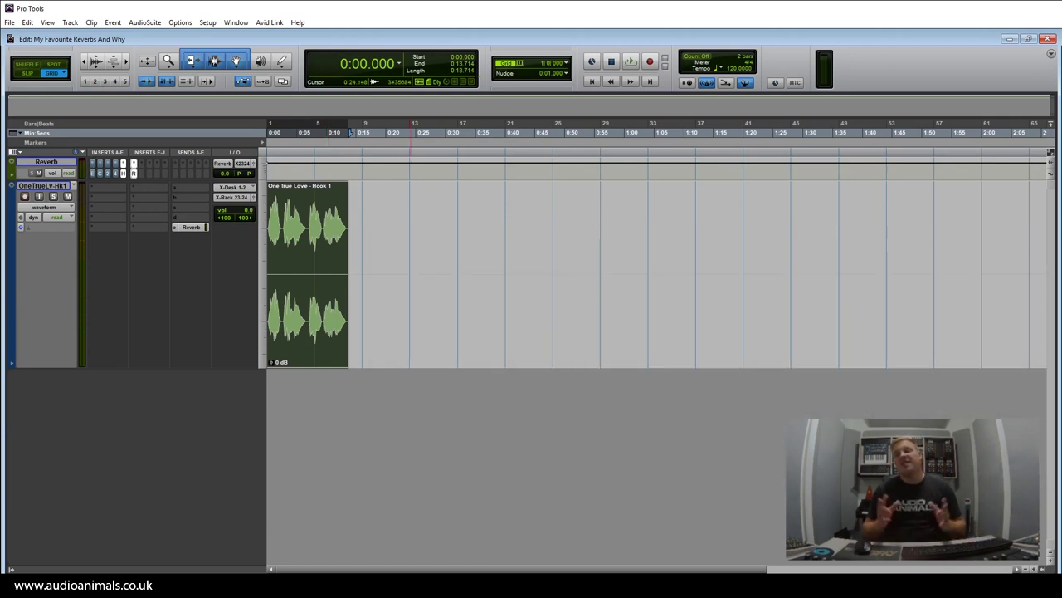